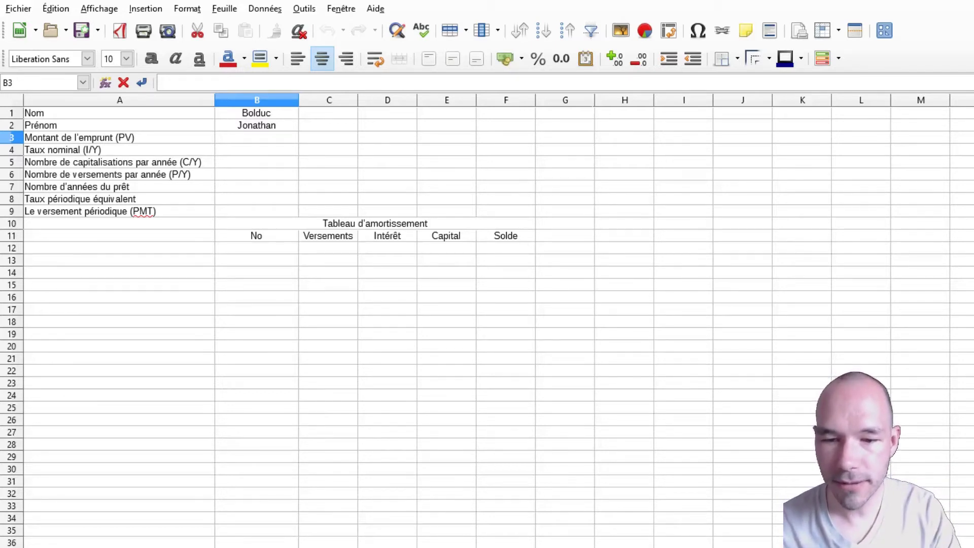
Enter the loan amount 75000$ in cell B3 and the nominal rate 5% in cell B4
{"action": "double_click", "coordinate": [257, 135]}
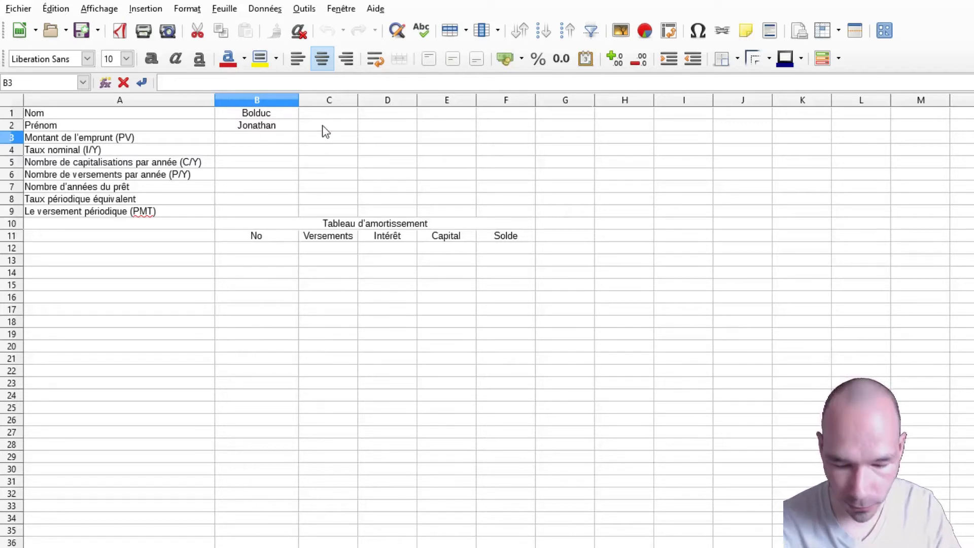
{"action": "type", "text": "75000"}
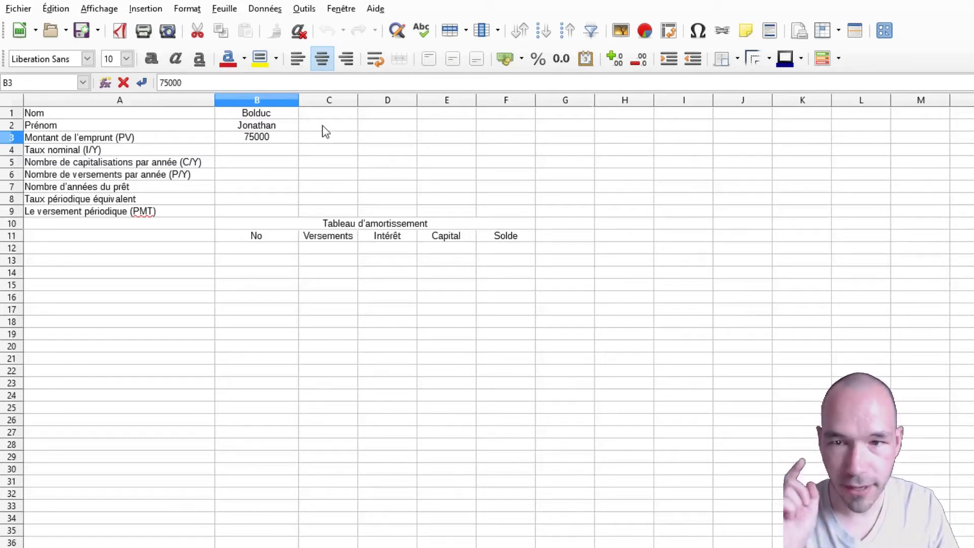
{"action": "type", "text": "$"}
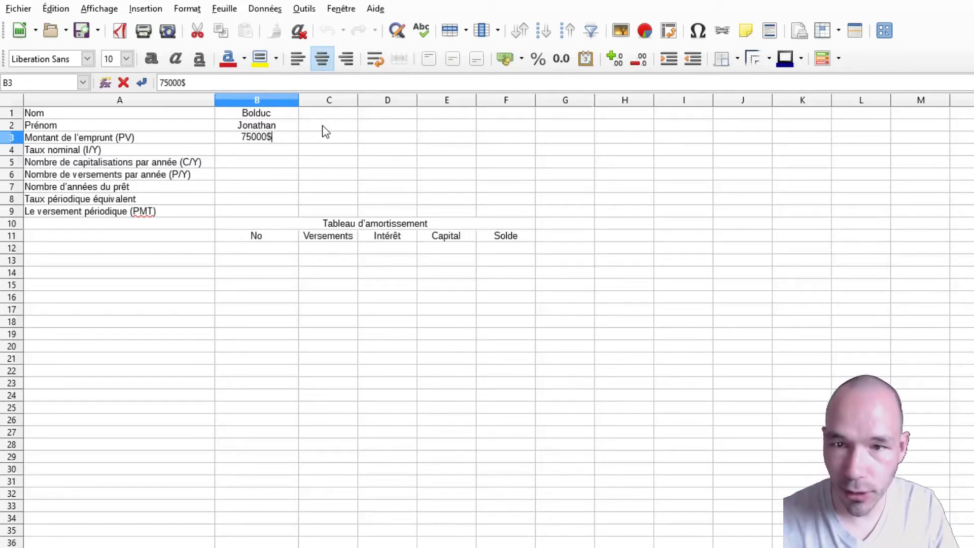
{"action": "key", "text": "Return"}
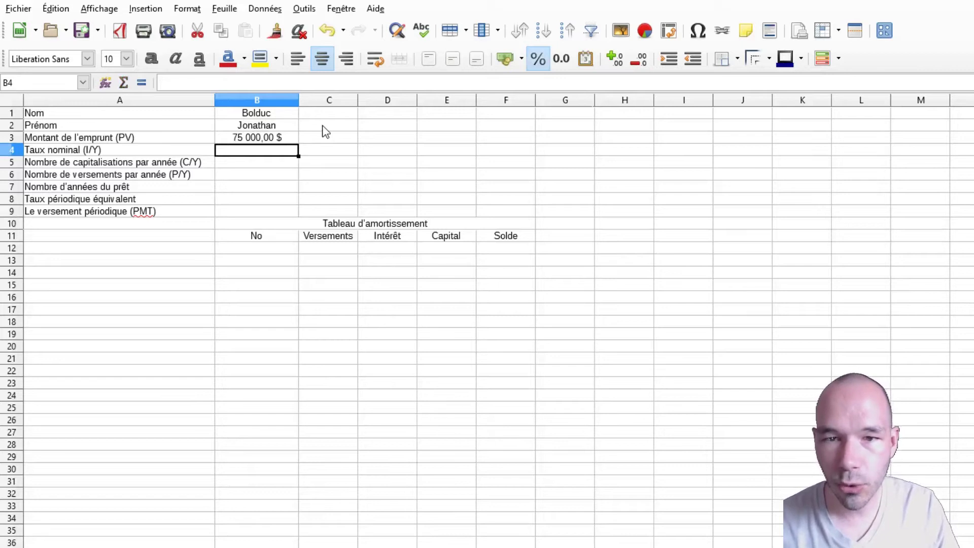
{"action": "type", "text": "5%"}
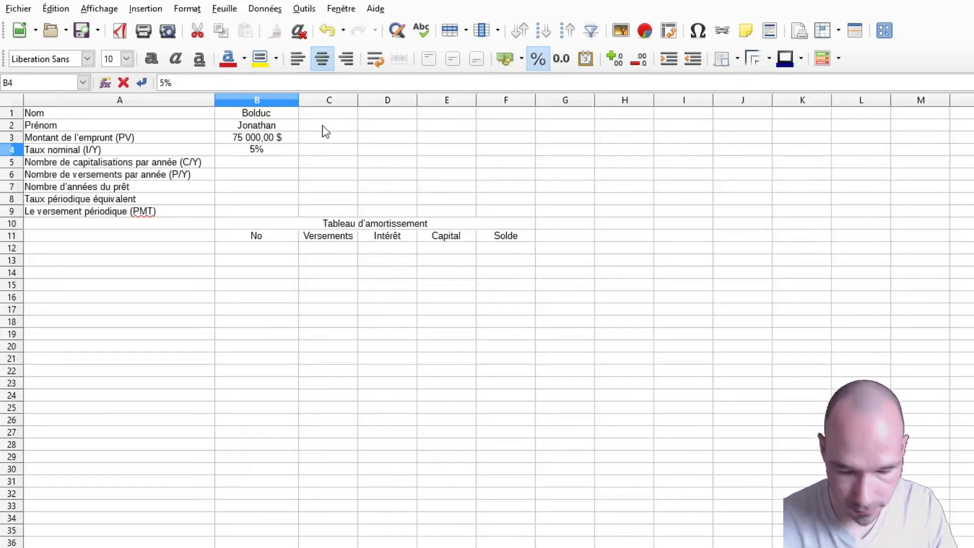
{"action": "key", "text": "BackSpace"}
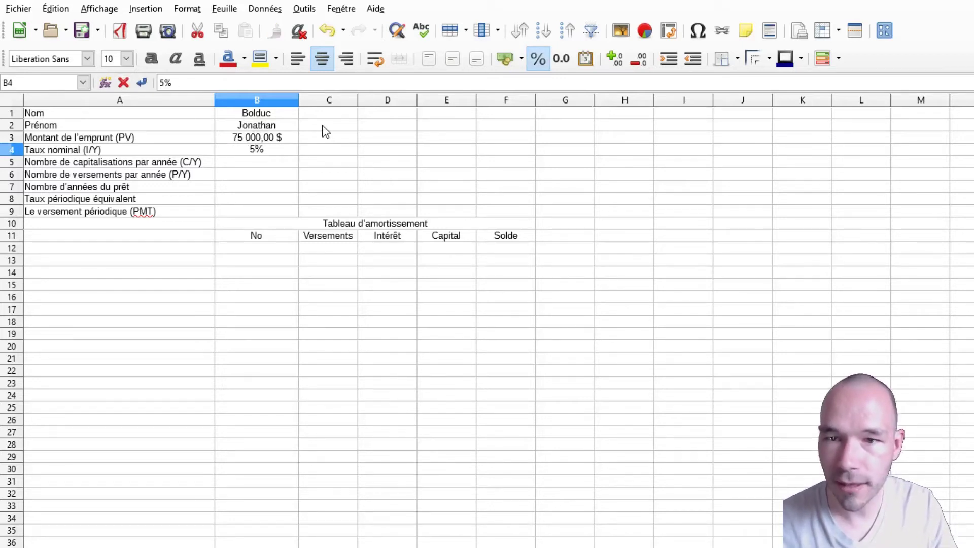
{"action": "key", "text": "Return"}
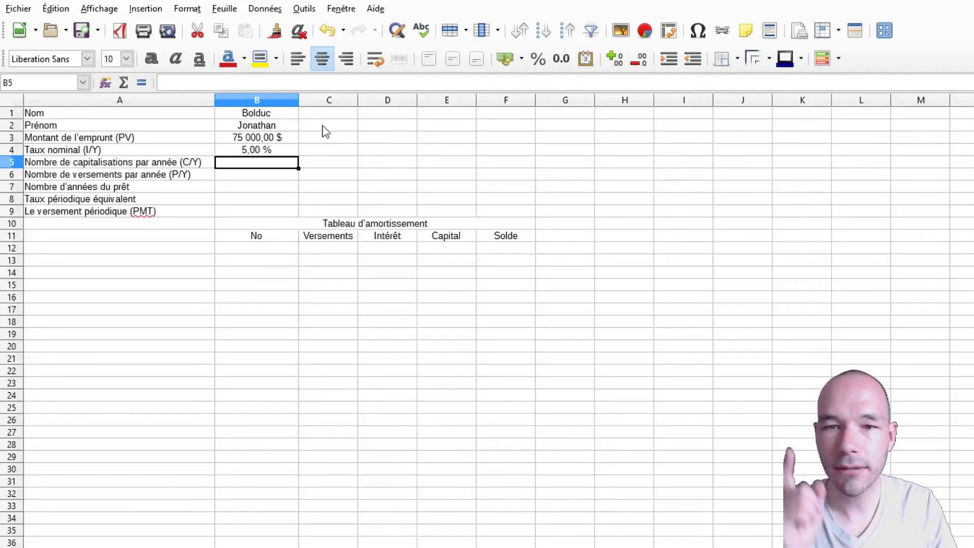
Enter 2 compounding periods per year in cell B5 and 52 payments per year in cell B6
{"action": "type", "text": "2"}
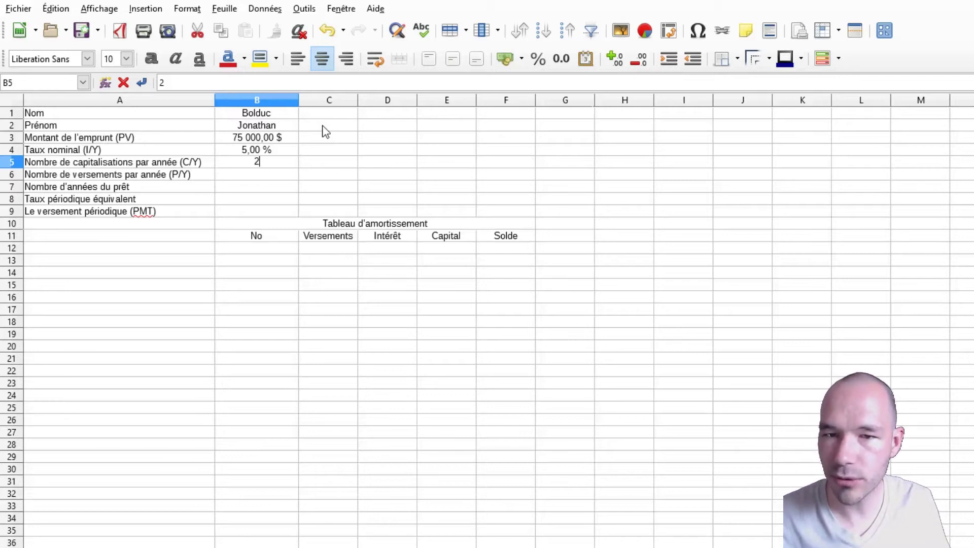
{"action": "key", "text": "Return"}
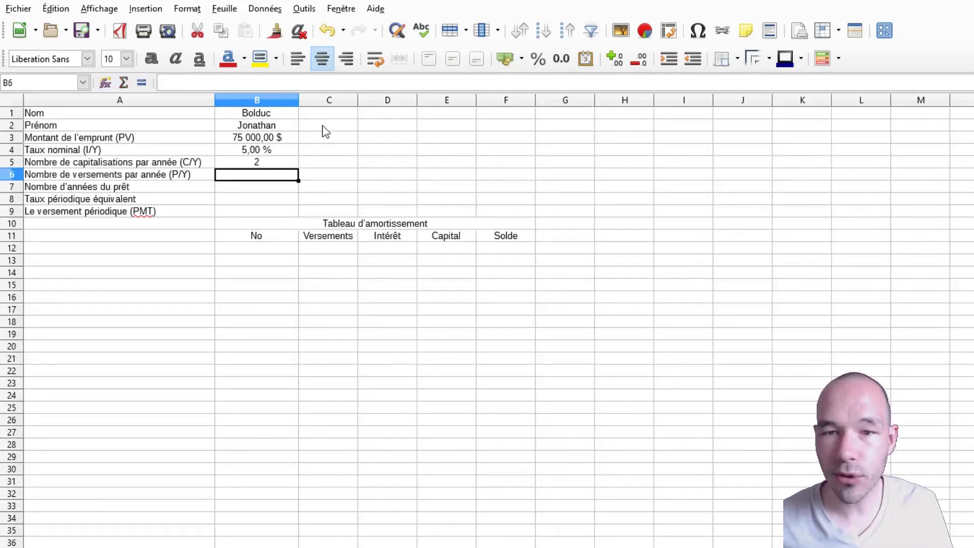
{"action": "type", "text": "52"}
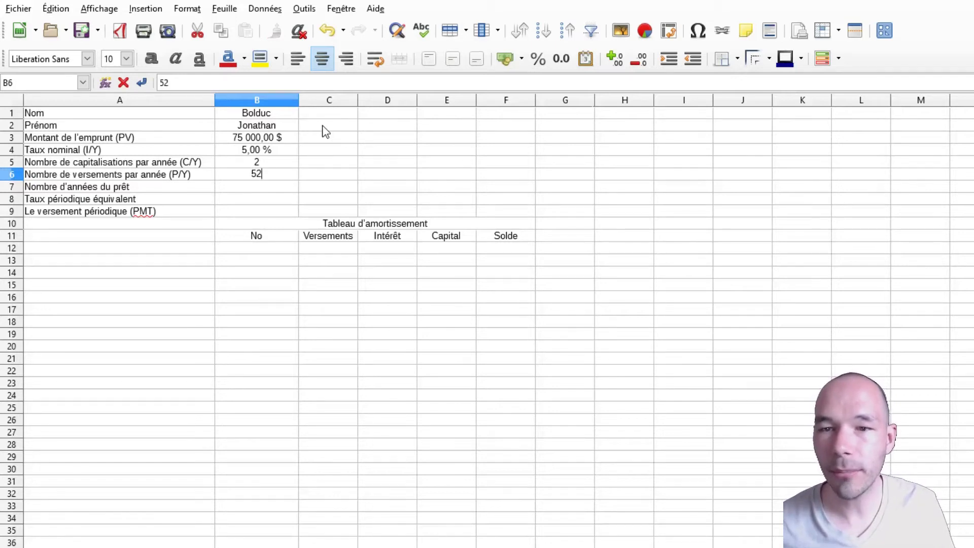
{"action": "key", "text": "Return"}
{"action": "left_click_drag", "start_coordinate": [283, 163], "coordinate": [280, 171]}
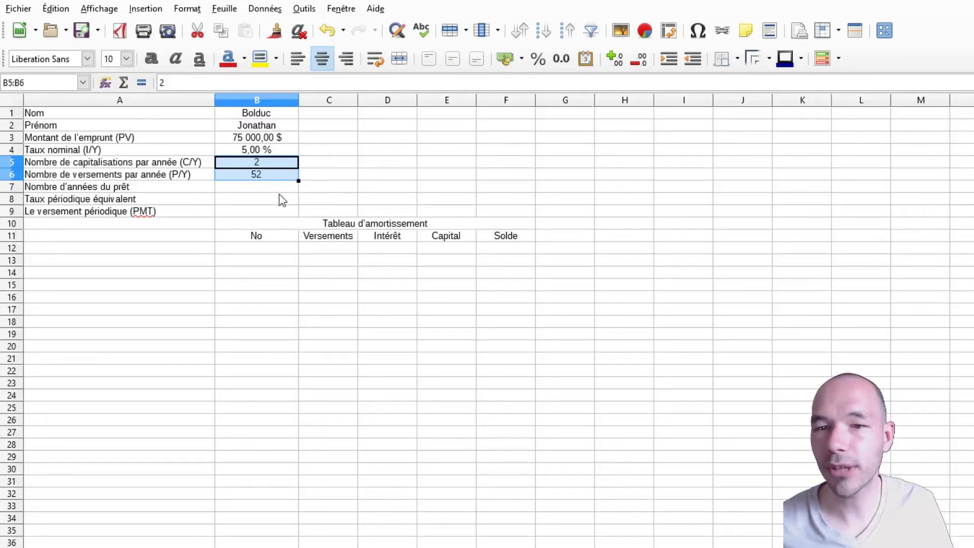
{"action": "left_click", "coordinate": [279, 198]}
{"action": "left_click", "coordinate": [276, 166]}
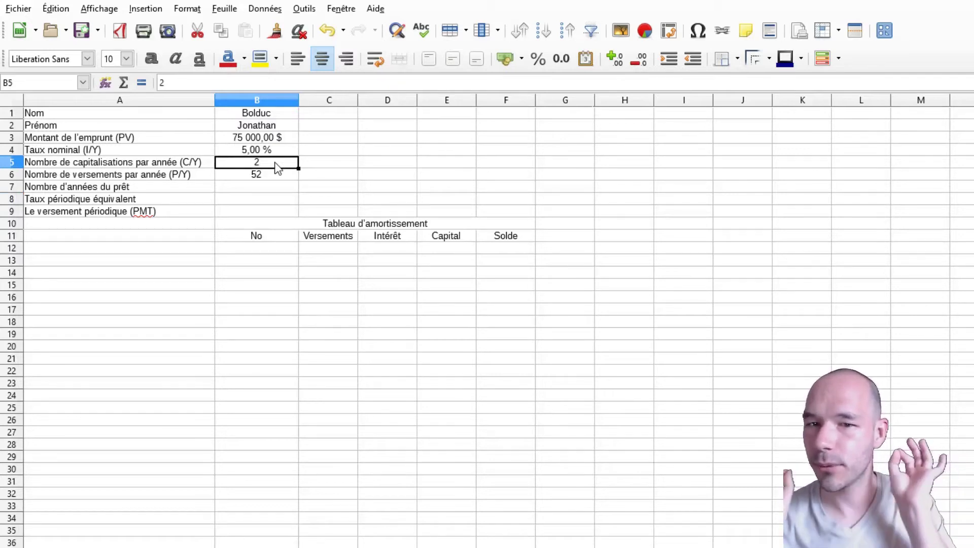
Enter 25 as the number of loan years in cell B7 and begin a formula in cell B8 with an equals sign
{"action": "left_click", "coordinate": [253, 189]}
{"action": "type", "text": "25"}
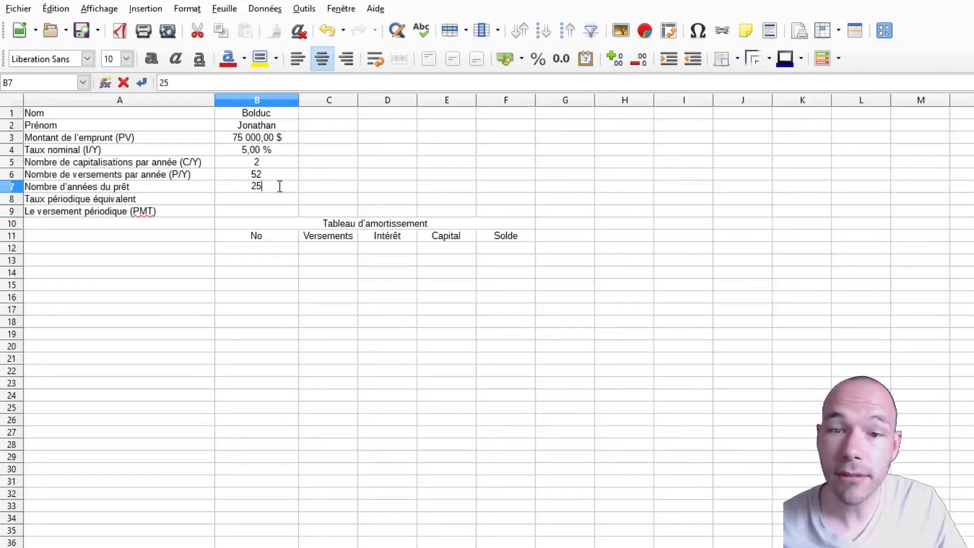
{"action": "left_click", "coordinate": [257, 200]}
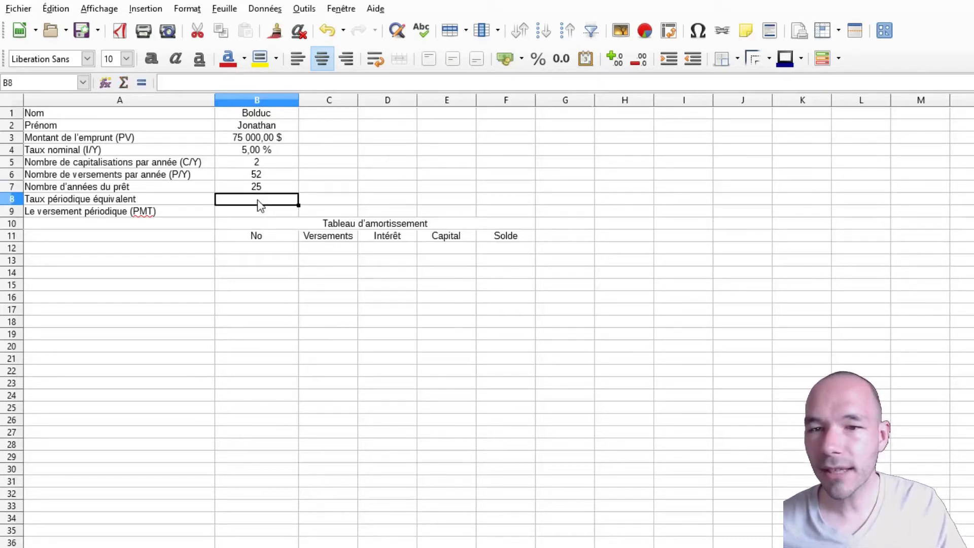
{"action": "double_click", "coordinate": [259, 205]}
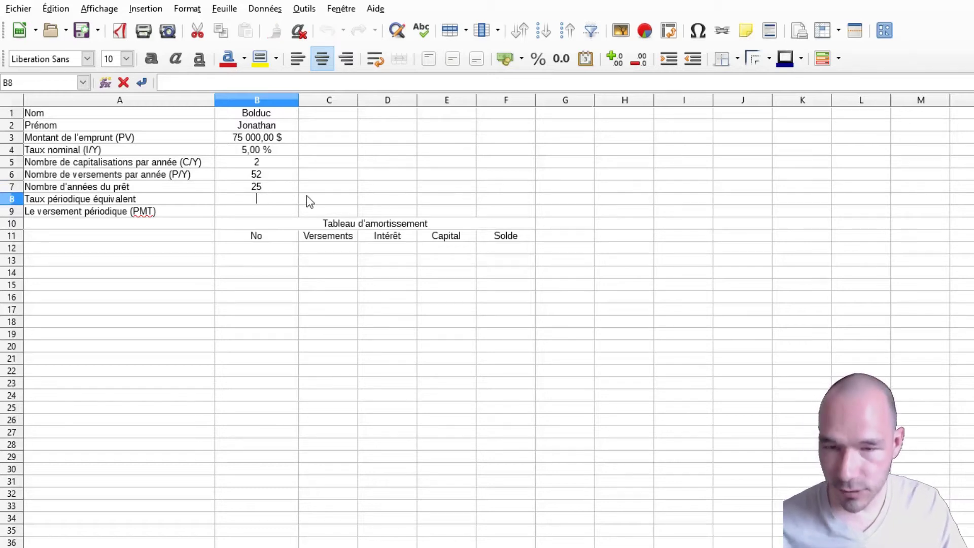
{"action": "type", "text": "="}
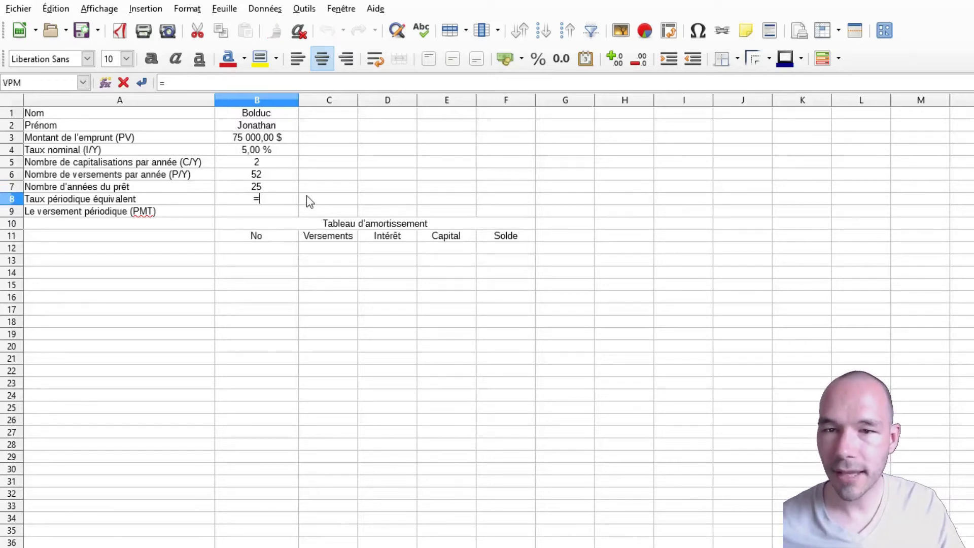
{"action": "left_click", "coordinate": [258, 150]}
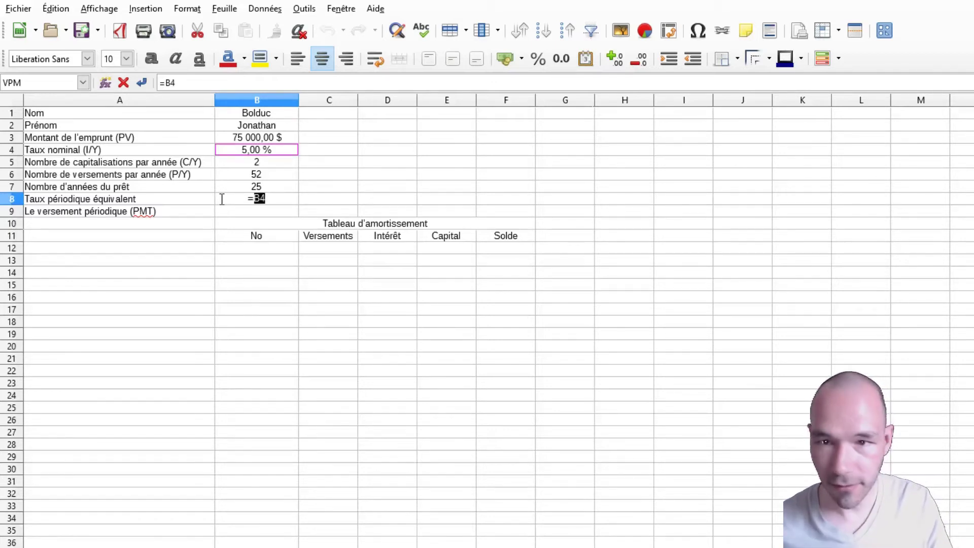
{"action": "type", "text": "/"}
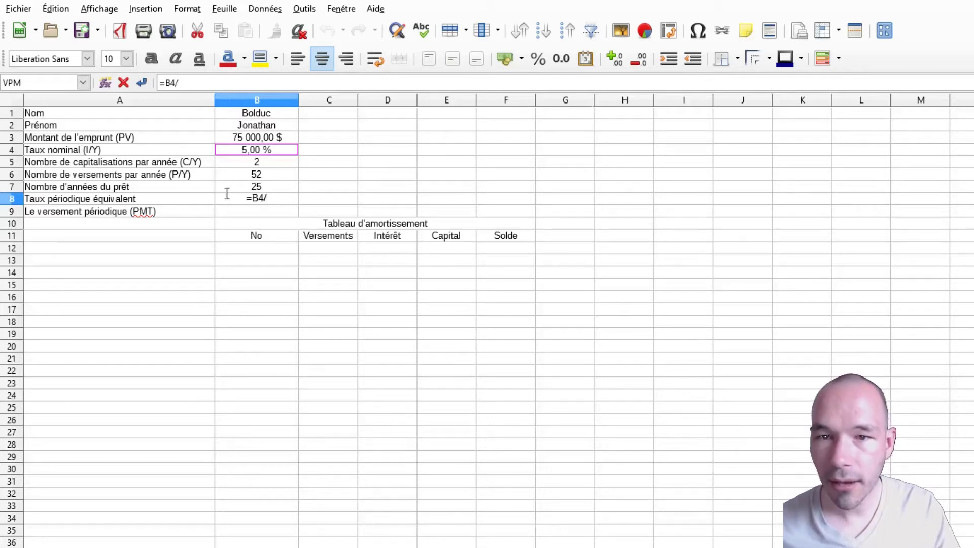
{"action": "left_click", "coordinate": [255, 175]}
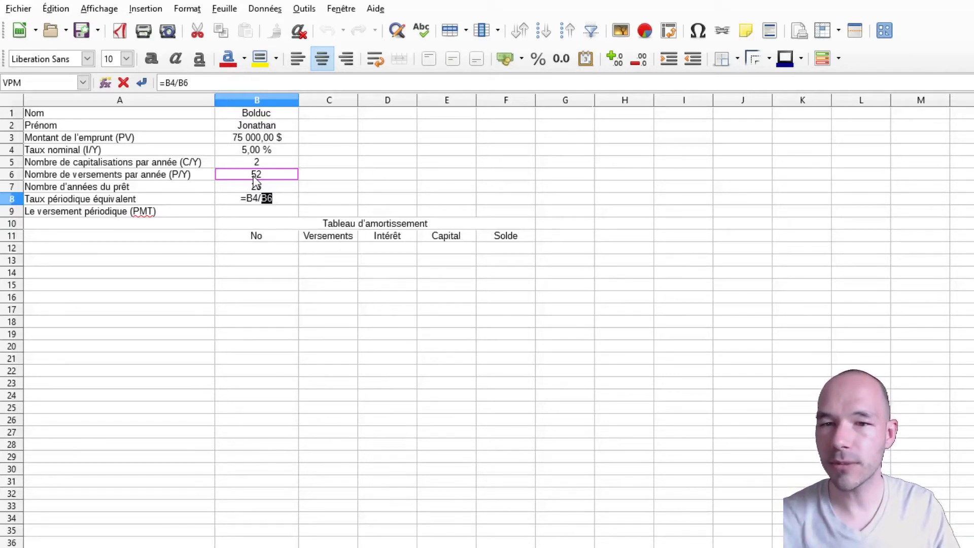
{"action": "key", "text": "BackSpace"}
{"action": "key", "text": "BackSpace"}
{"action": "key", "text": "BackSpace"}
{"action": "key", "text": "BackSpace"}
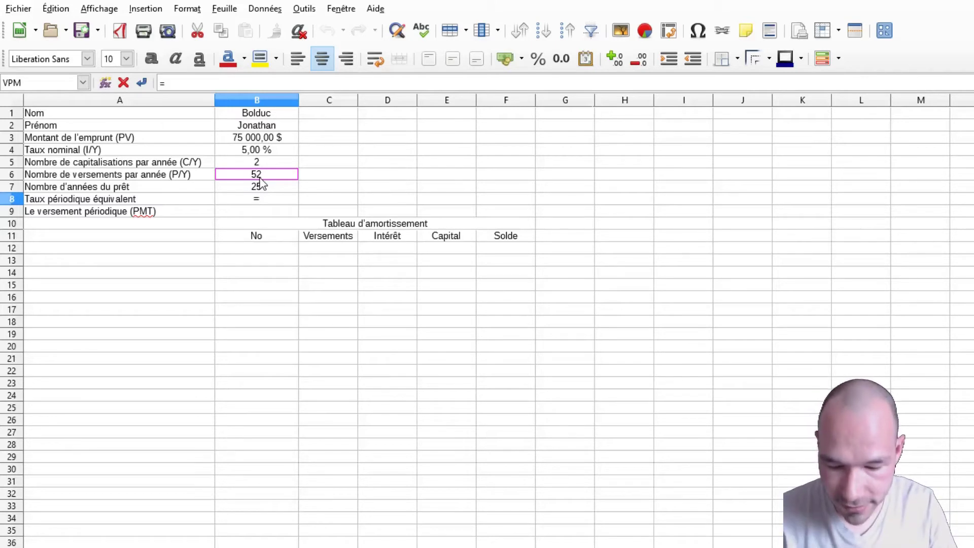
Complete the equivalent periodic rate formula in cell B8 as =(1+B4/B5)^(B5/B6)-1
{"action": "type", "text": "(1+"}
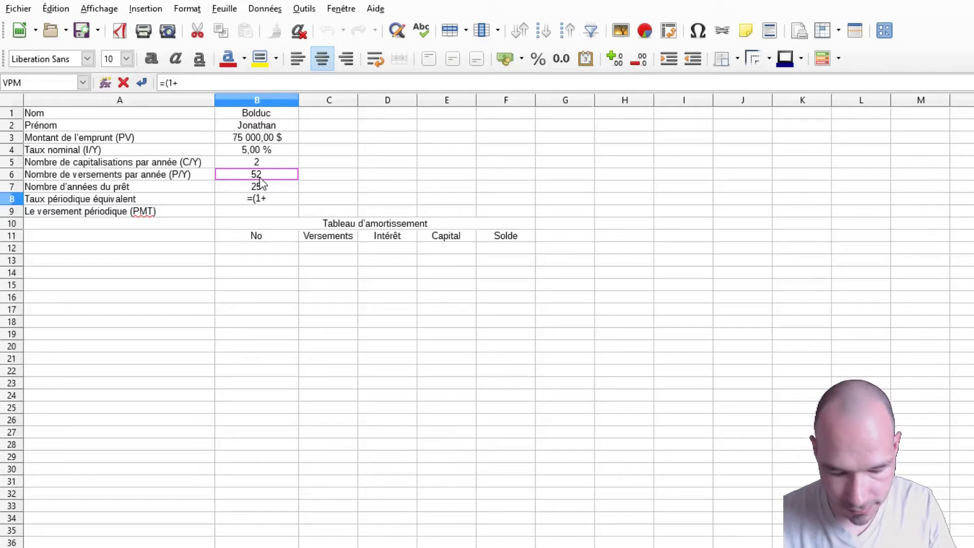
{"action": "type", "text": "B4"}
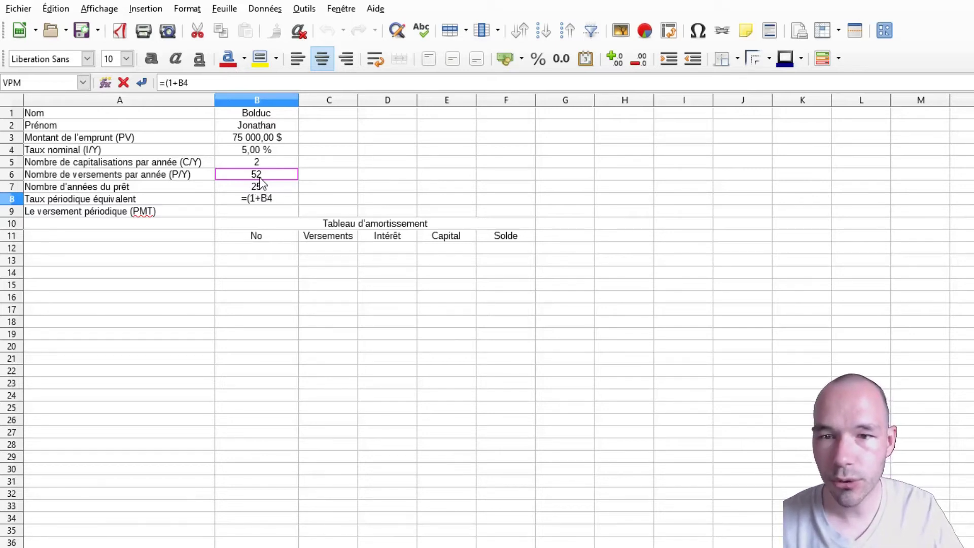
{"action": "type", "text": "/"}
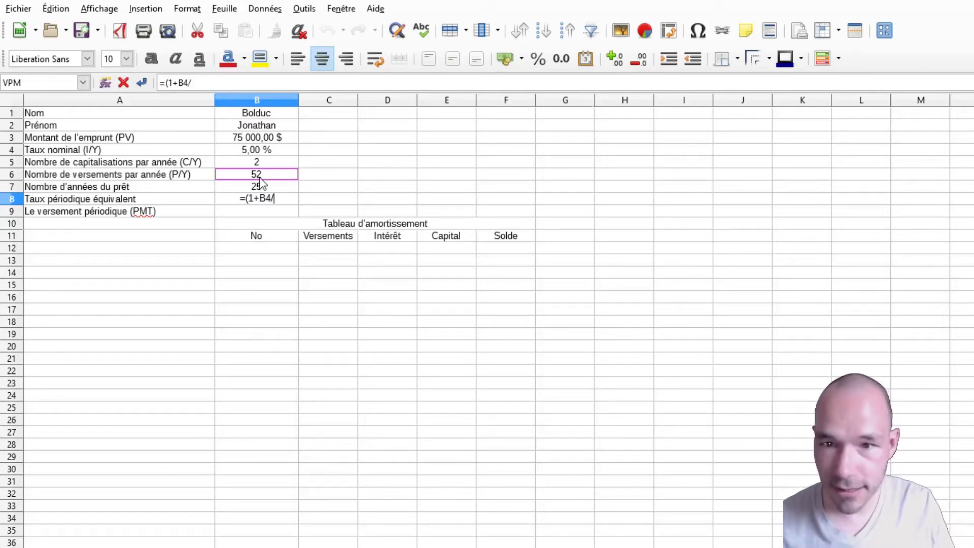
{"action": "type", "text": "B5"}
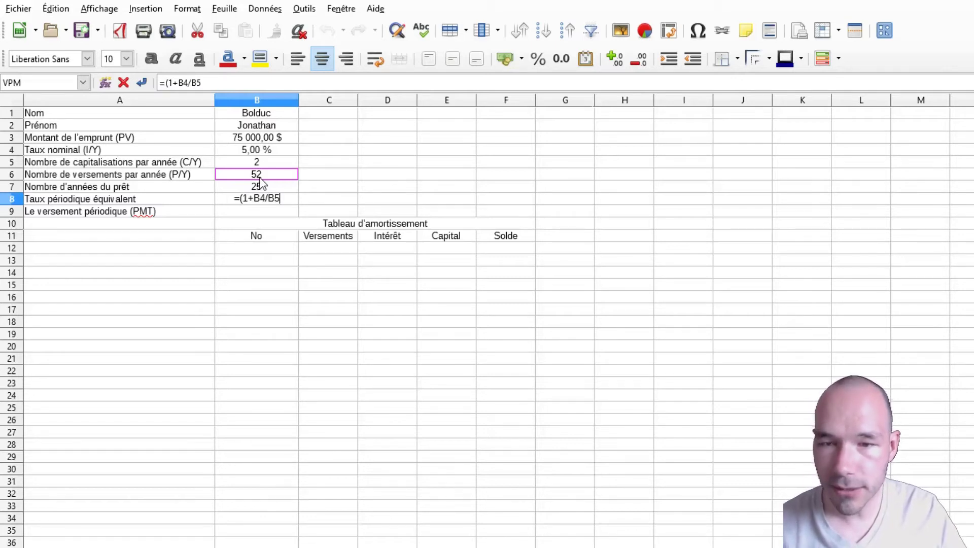
{"action": "type", "text": ")"}
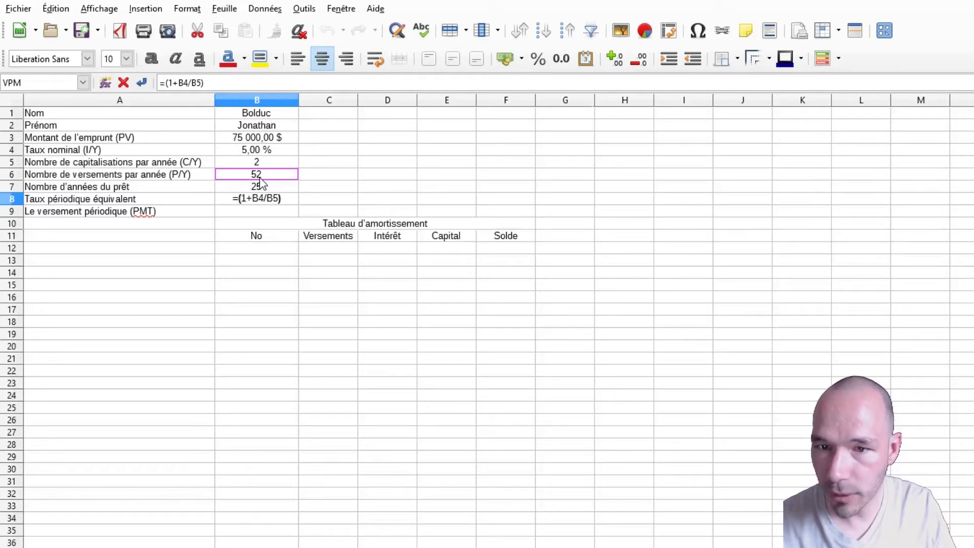
{"action": "type", "text": "^"}
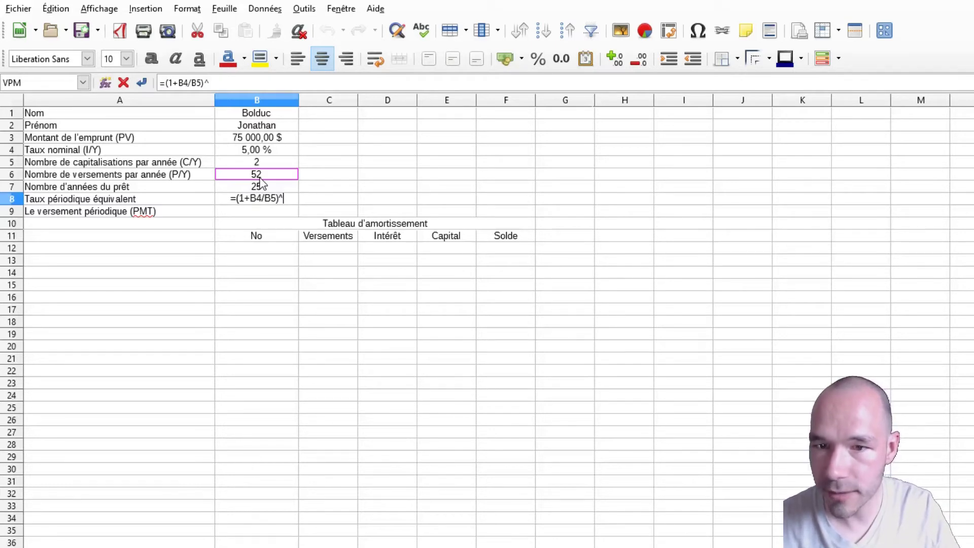
{"action": "type", "text": "("}
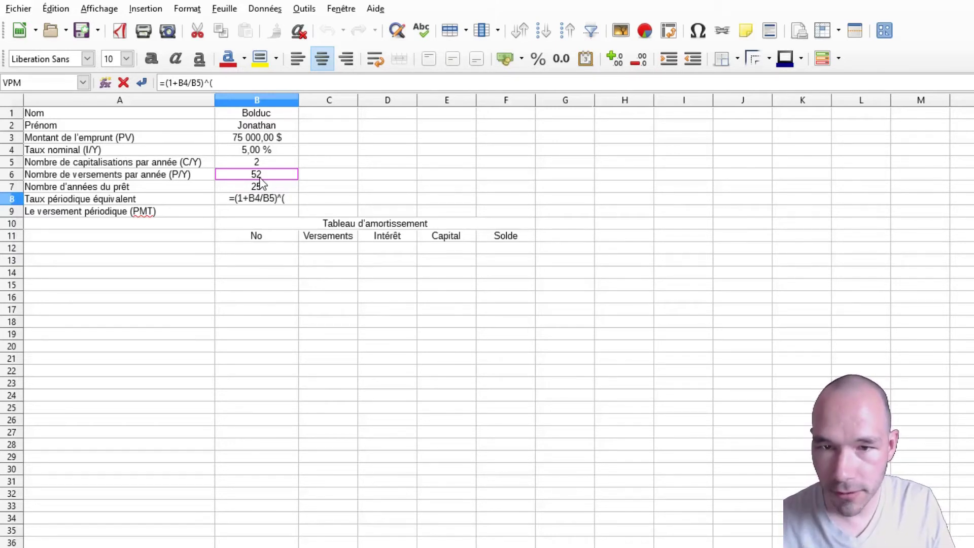
{"action": "type", "text": "B5/"}
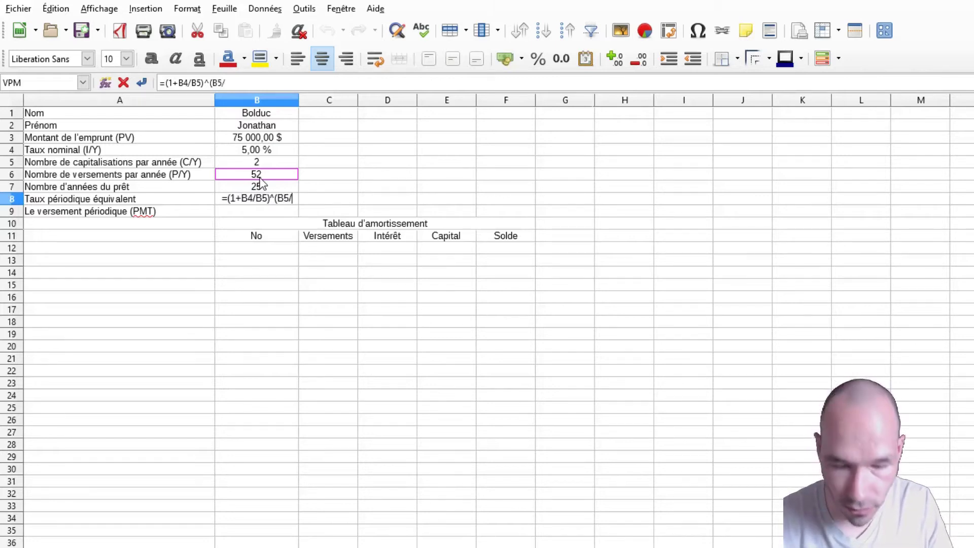
{"action": "type", "text": "B6"}
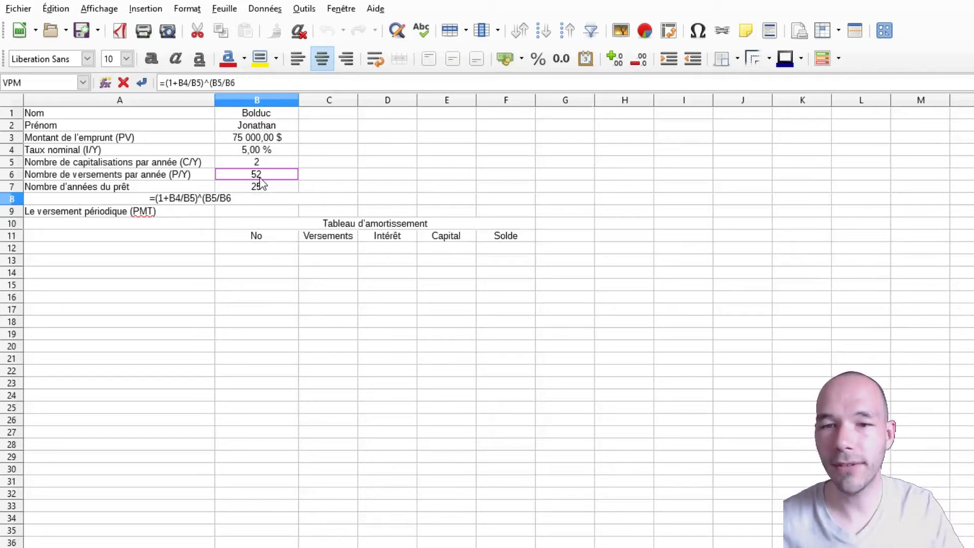
{"action": "type", "text": ")"}
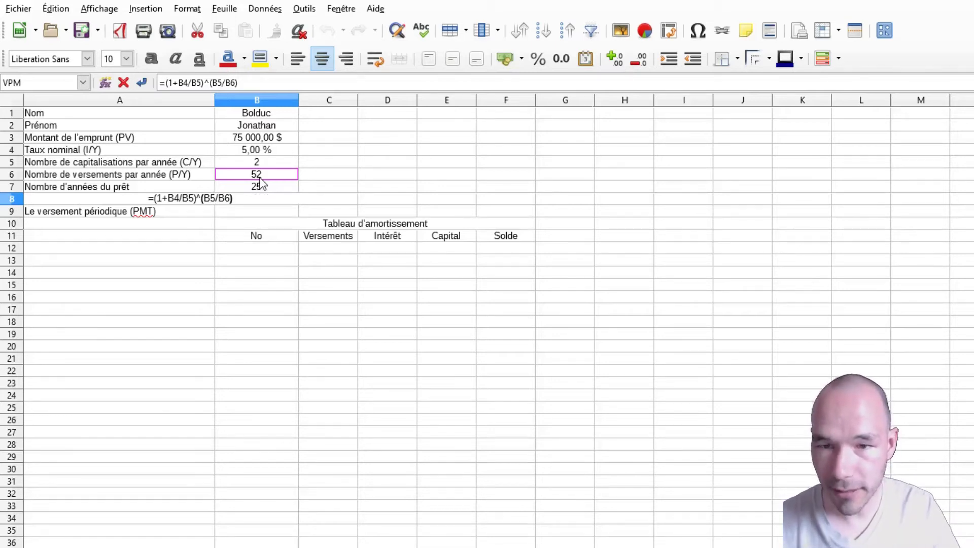
{"action": "type", "text": "-1"}
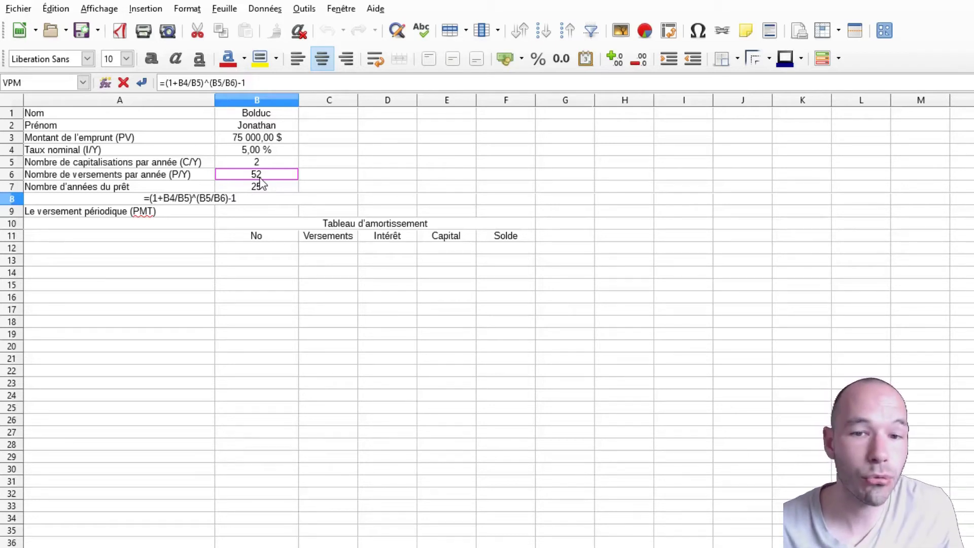
{"action": "key", "text": "Return"}
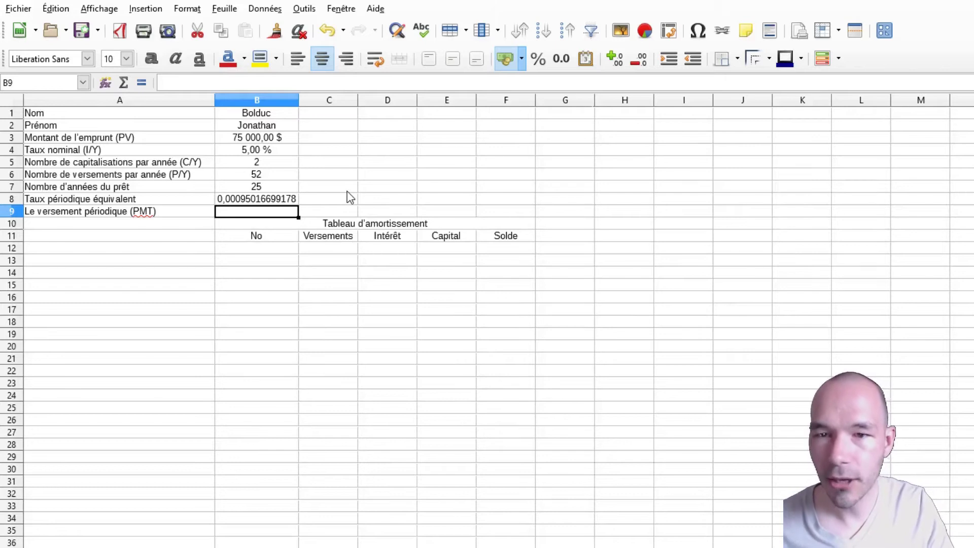
Enter the periodic payment formula =VPM(B8;B6*B7;B3;0;0) in cell B9
{"action": "type", "text": "=VPM"}
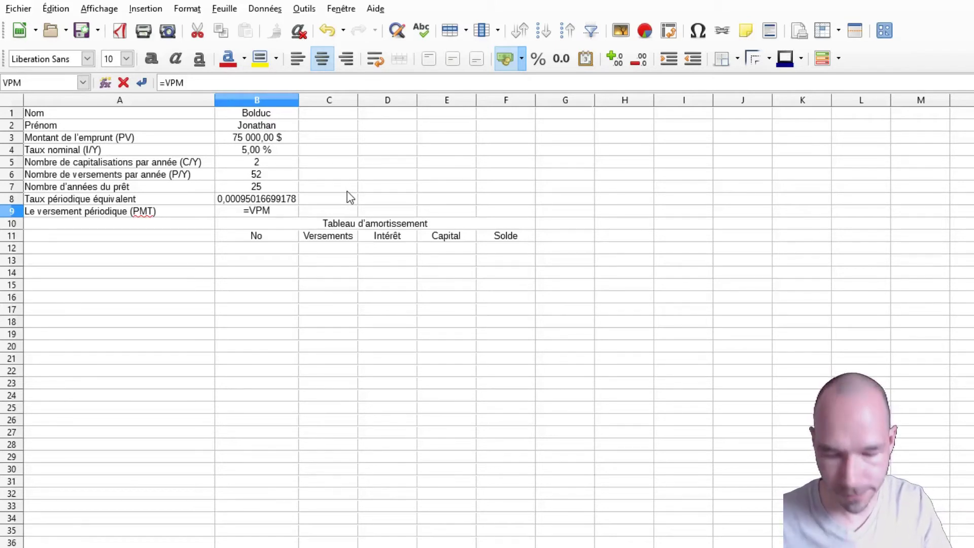
{"action": "type", "text": "("}
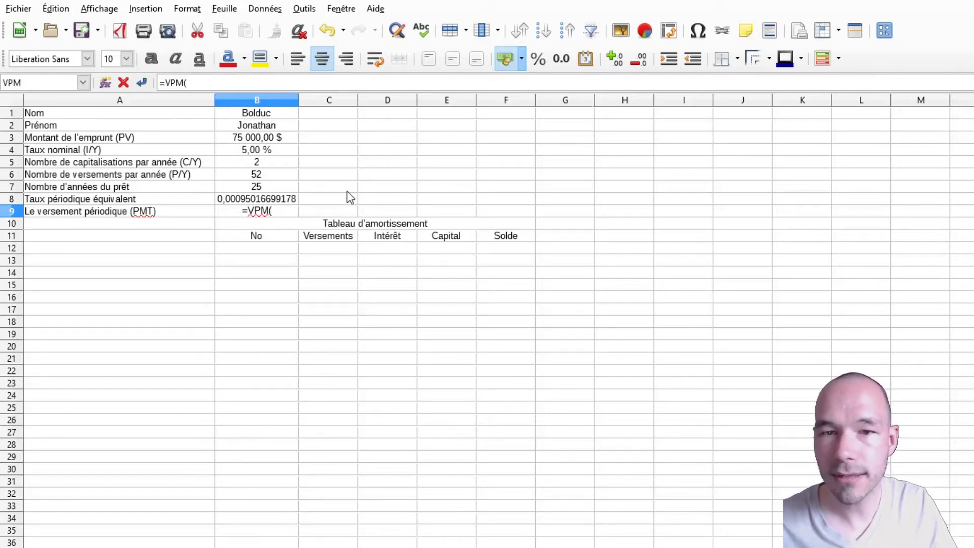
{"action": "type", "text": "B"}
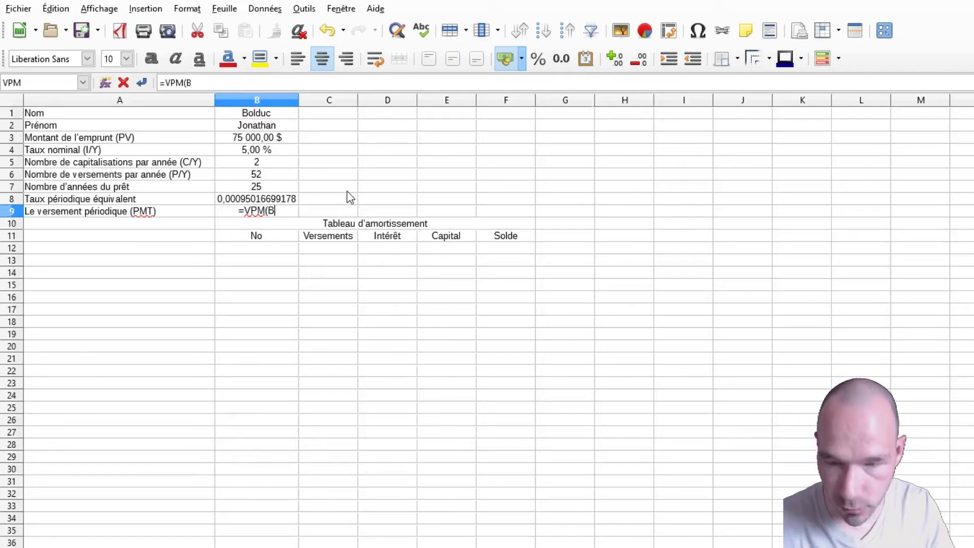
{"action": "type", "text": "8;"}
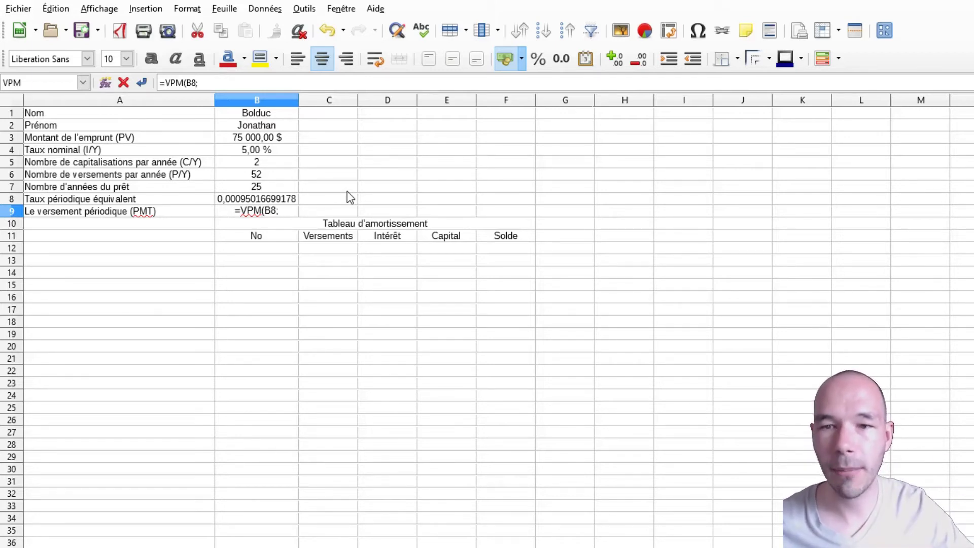
{"action": "type", "text": "B"}
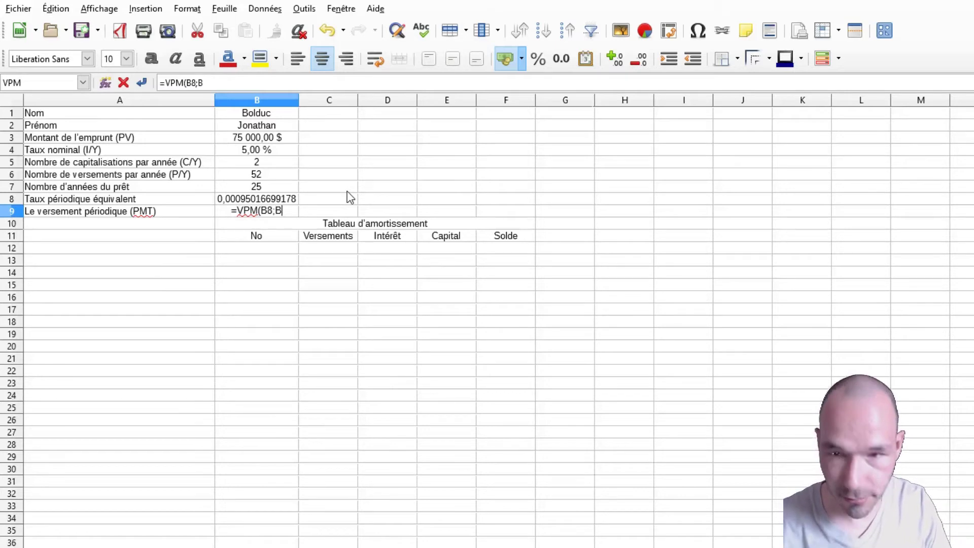
{"action": "type", "text": "6*"}
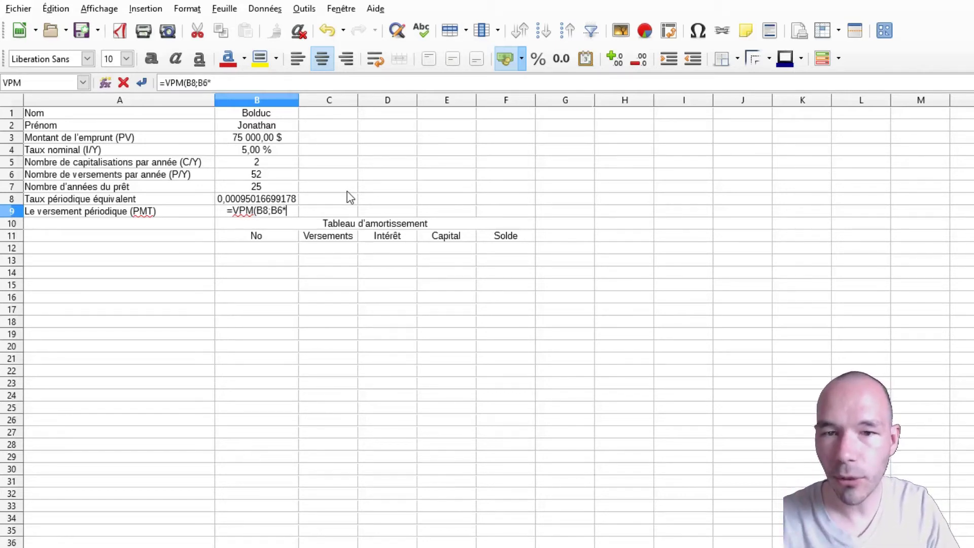
{"action": "type", "text": "B7"}
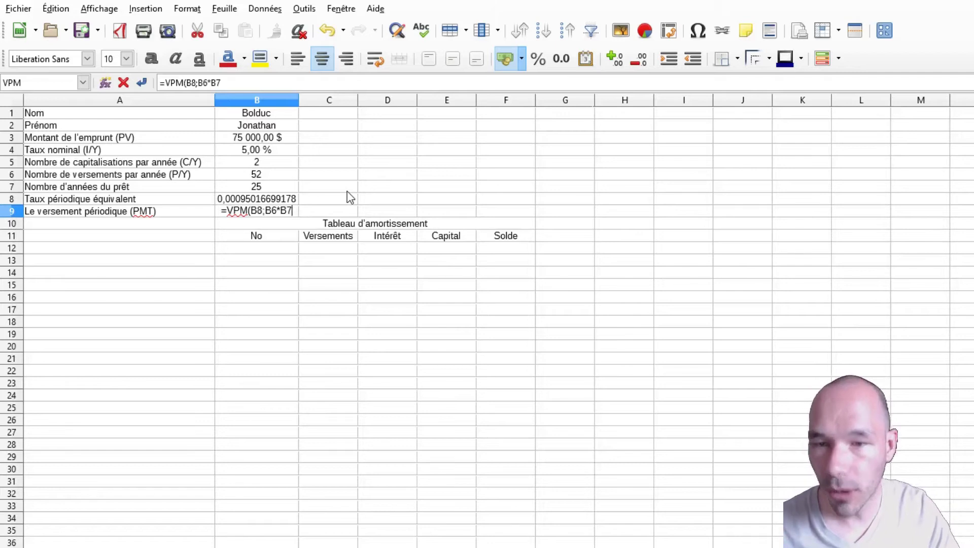
{"action": "type", "text": ";"}
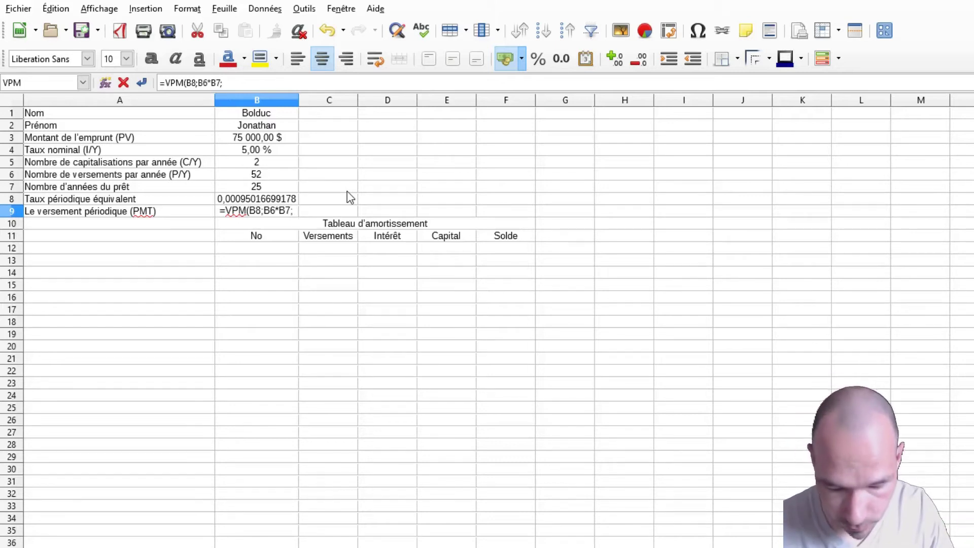
{"action": "type", "text": "B3;"}
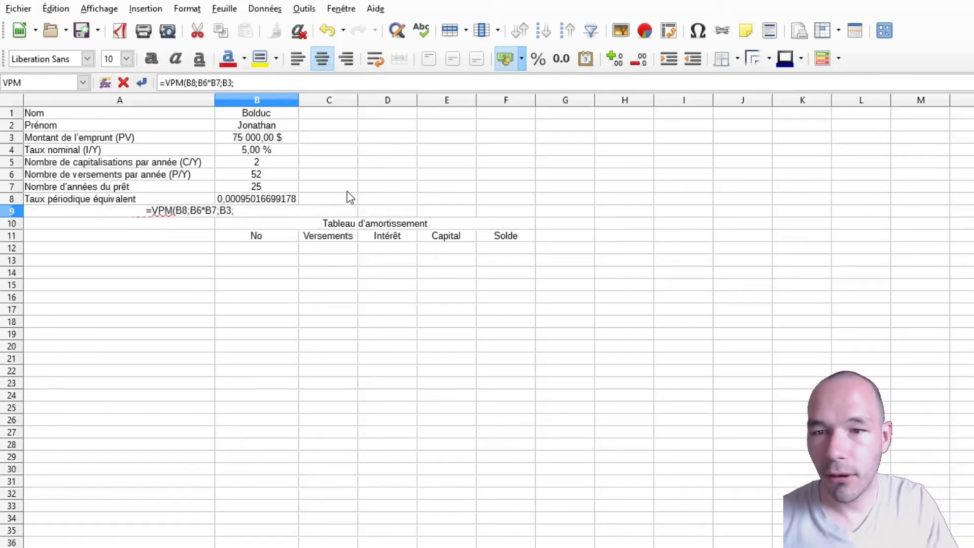
{"action": "type", "text": "0"}
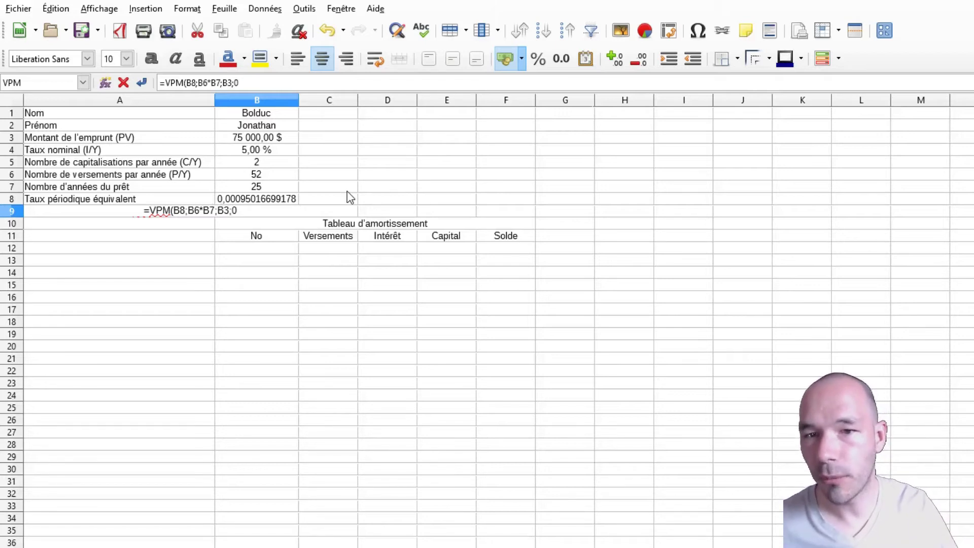
{"action": "type", "text": ";"}
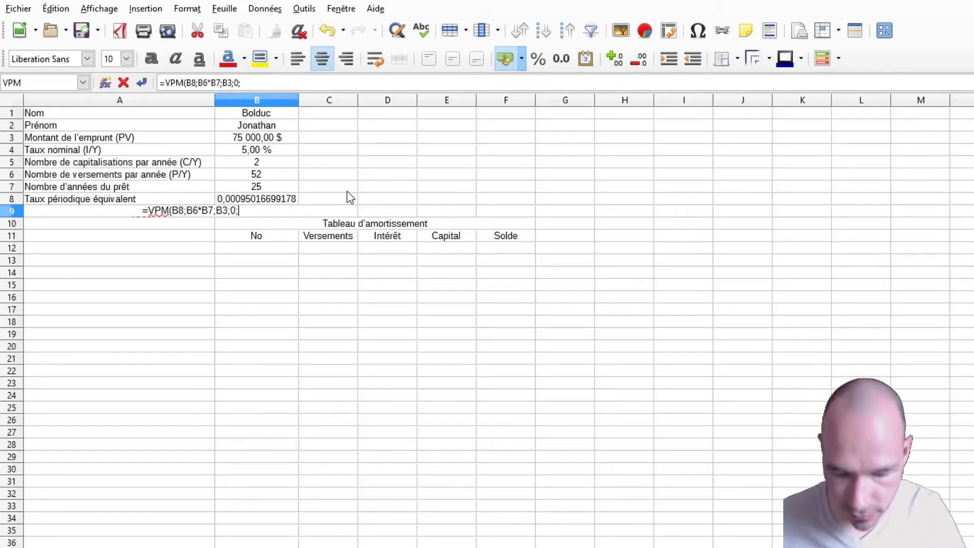
{"action": "type", "text": "0"}
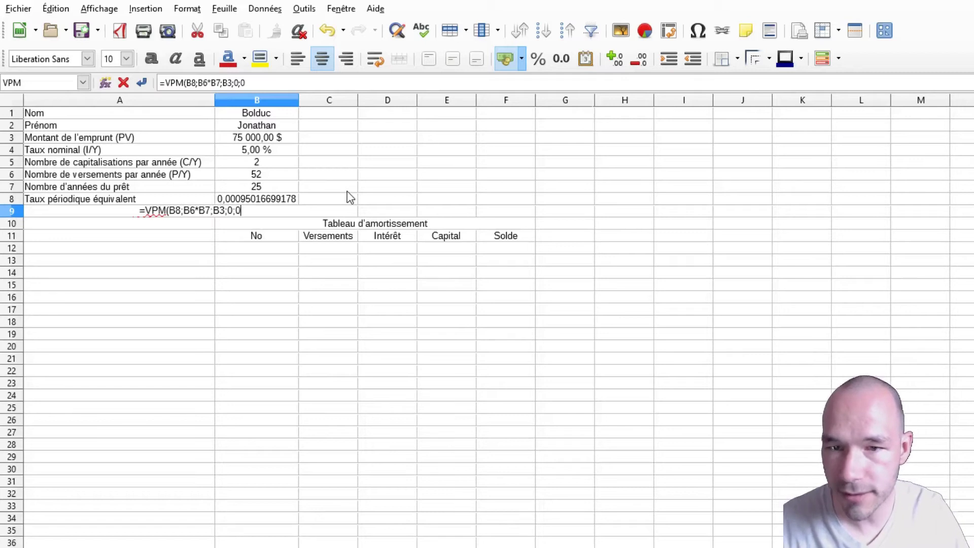
{"action": "type", "text": ")"}
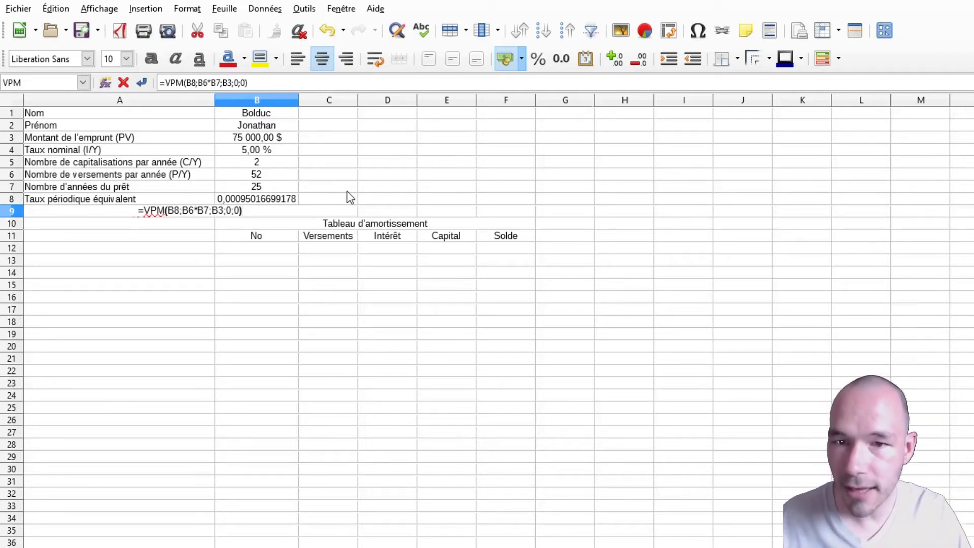
{"action": "key", "text": "Return"}
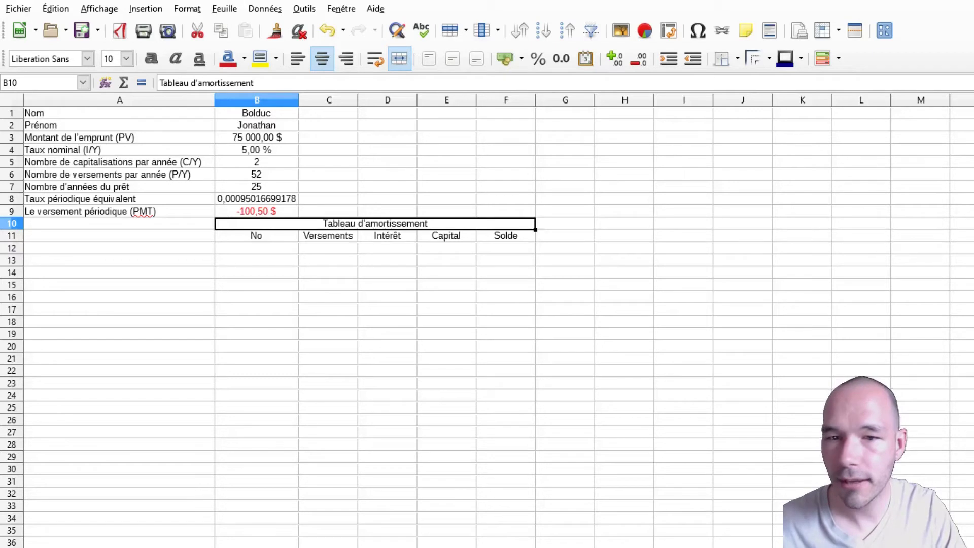
Put a minus sign in front of the VPM function in cell B9 so the formula reads =-VPM(B8;B6*B7;B3;0;0)
{"action": "left_click", "coordinate": [249, 212]}
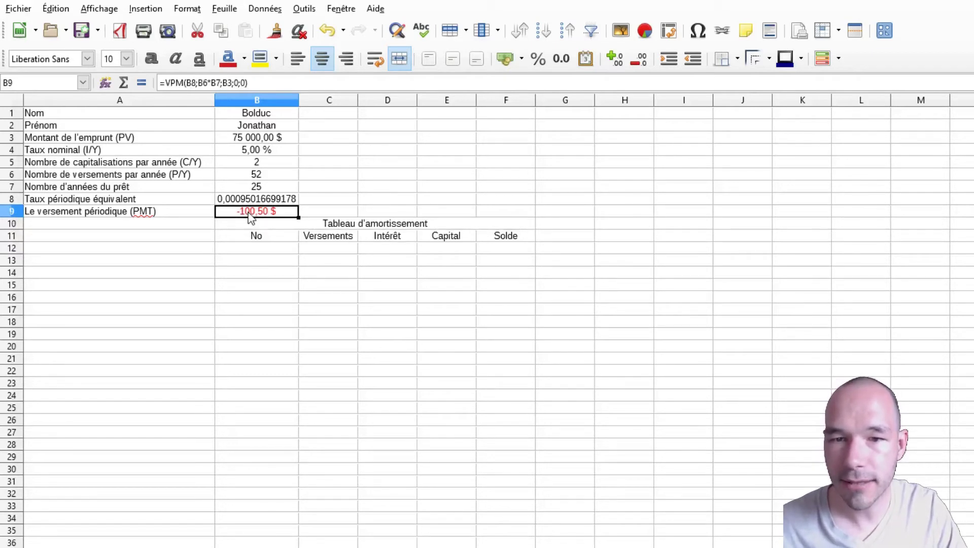
{"action": "left_click", "coordinate": [168, 84]}
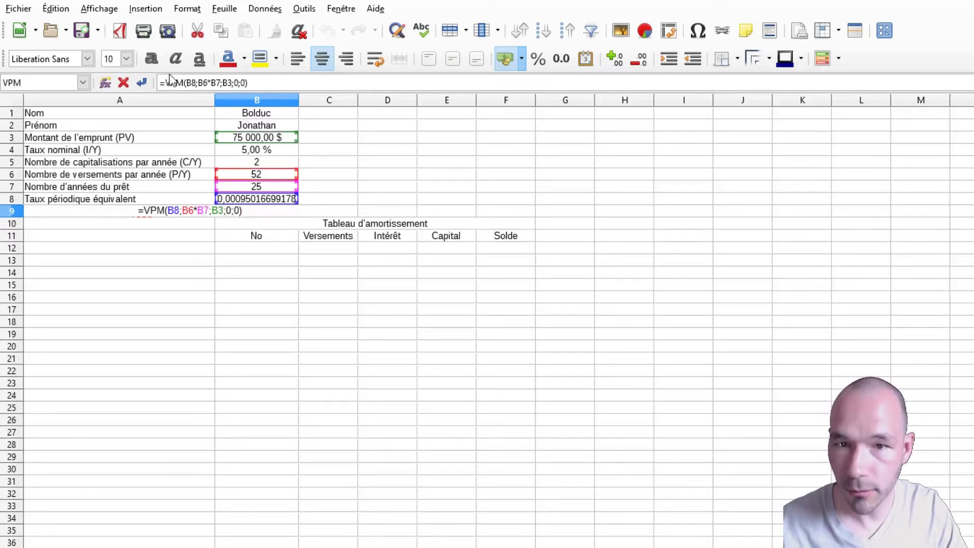
{"action": "type", "text": "-"}
{"action": "key", "text": "Return"}
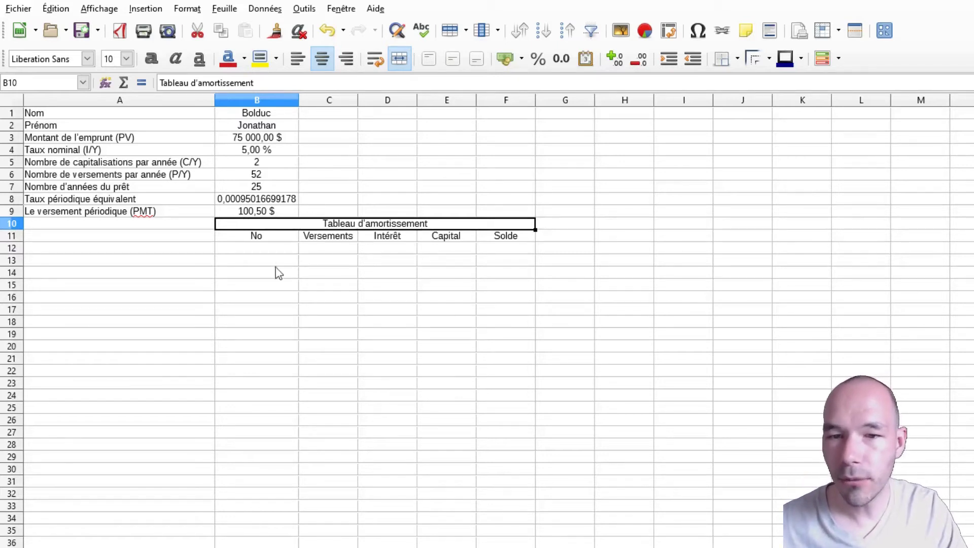
Enter 0 as the first number under the No heading, in cell B12
{"action": "left_click", "coordinate": [265, 255]}
{"action": "type", "text": "0"}
{"action": "key", "text": "Return"}
{"action": "type", "text": "1"}
{"action": "key", "text": "Return"}
{"action": "type", "text": "2"}
{"action": "key", "text": "Return"}
{"action": "type", "text": "3"}
{"action": "key", "text": "Return"}
{"action": "type", "text": "4"}
{"action": "key", "text": "Return"}
{"action": "type", "text": "5"}
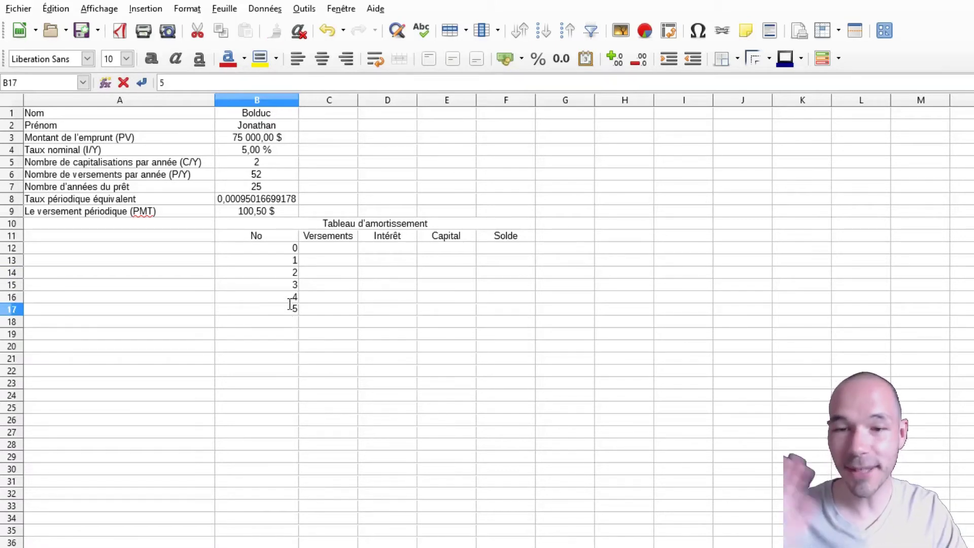
{"action": "key", "text": "BackSpace"}
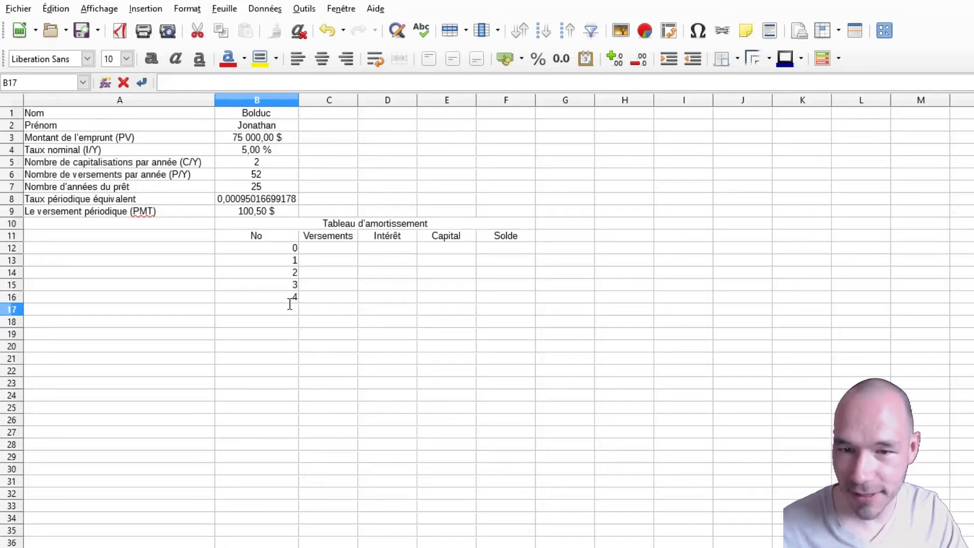
{"action": "left_click", "coordinate": [291, 299]}
{"action": "key", "text": "BackSpace"}
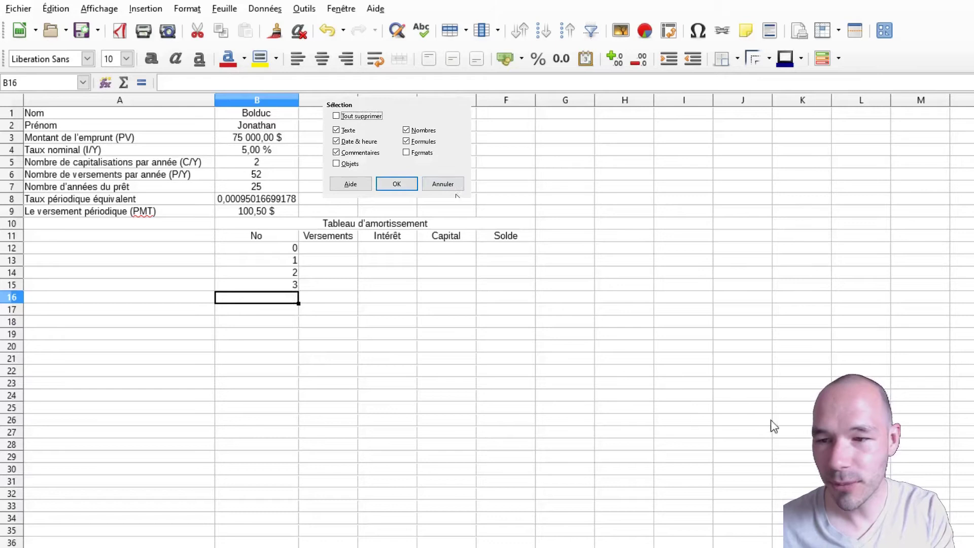
{"action": "key", "text": "Return"}
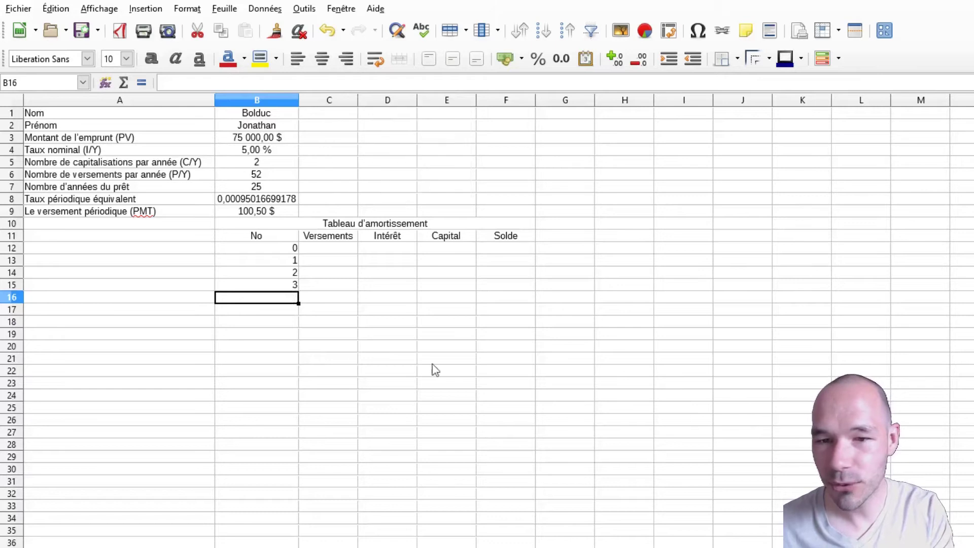
{"action": "left_click", "coordinate": [285, 284]}
{"action": "key", "text": "BackSpace"}
{"action": "key", "text": "Return"}
{"action": "left_click", "coordinate": [287, 274]}
{"action": "key", "text": "BackSpace"}
{"action": "key", "text": "Return"}
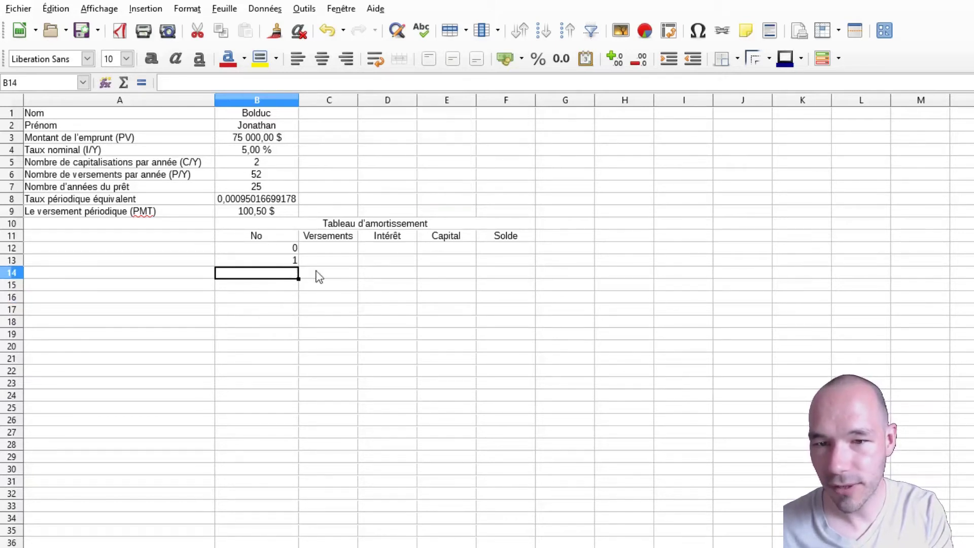
{"action": "left_click", "coordinate": [283, 261]}
{"action": "key", "text": "BackSpace"}
{"action": "key", "text": "Return"}
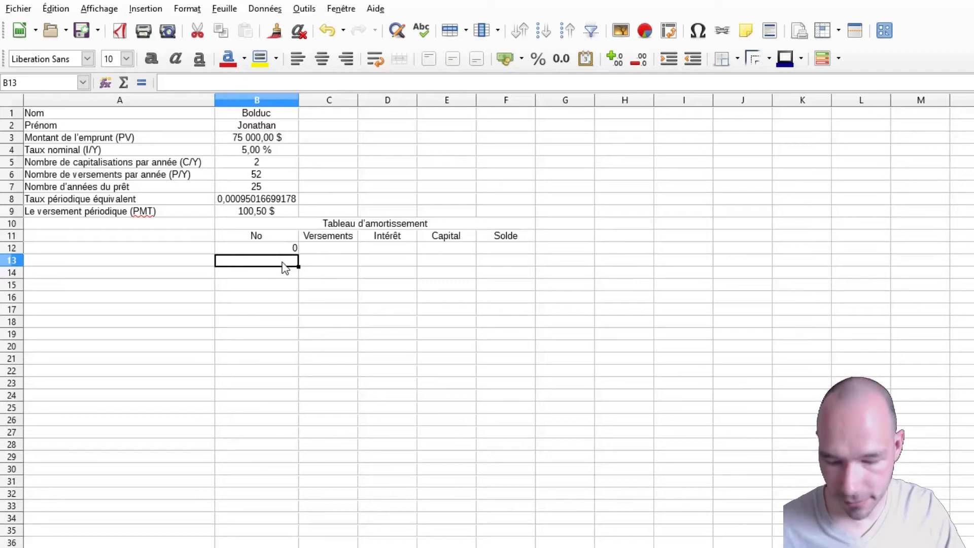
Enter the formula =B12+1 in cell B13 to increment the payment number
{"action": "type", "text": "="}
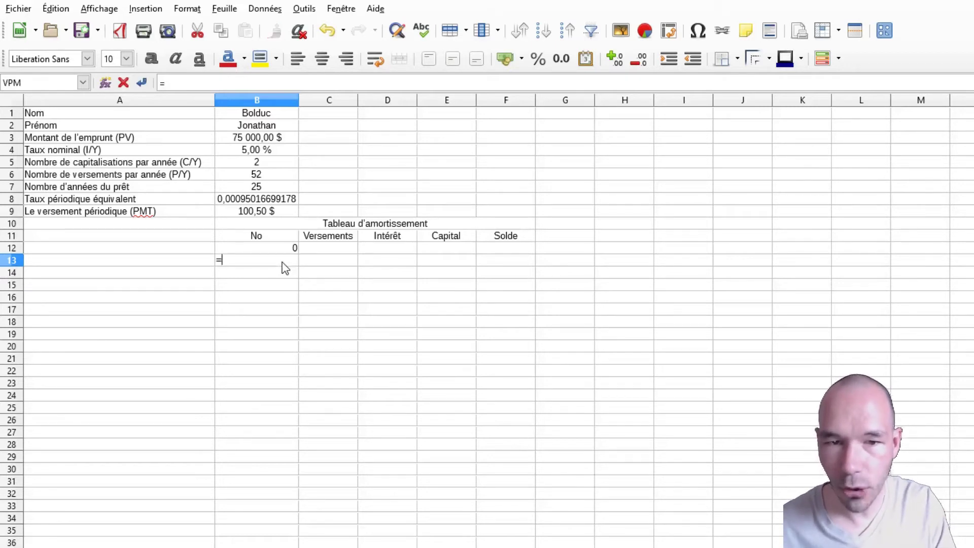
{"action": "type", "text": "B12+1"}
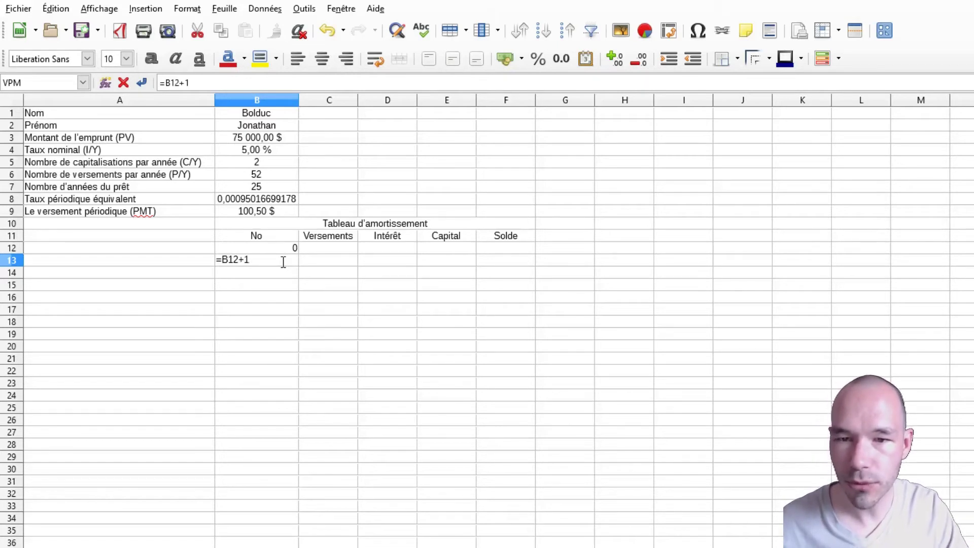
{"action": "key", "text": "Return"}
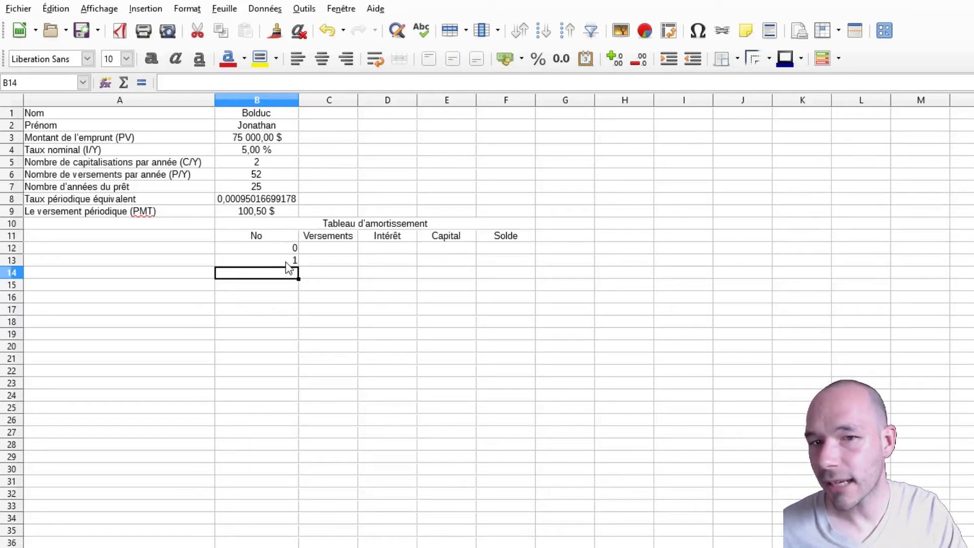
Fill the incrementing formula from cell B13 down to cell B23
{"action": "left_click", "coordinate": [286, 262]}
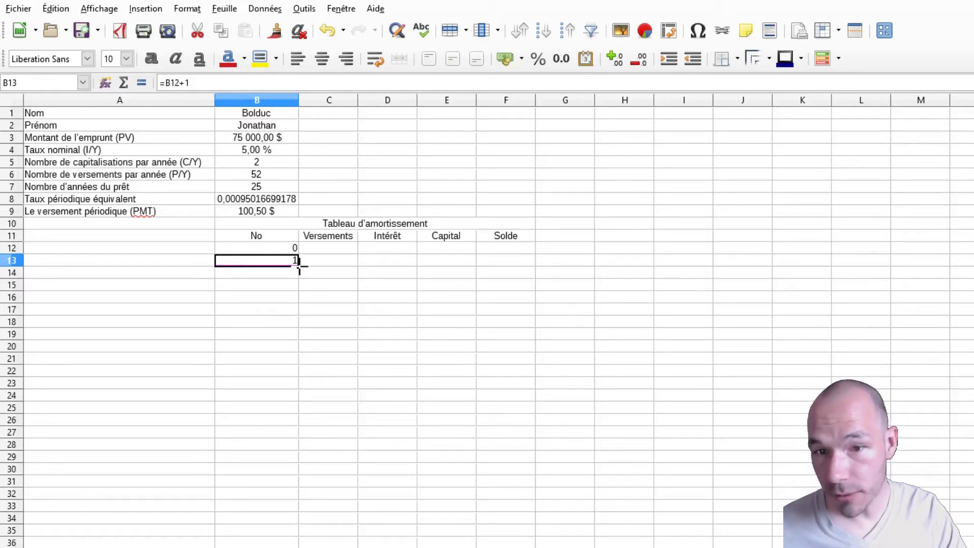
{"action": "left_click_drag", "start_coordinate": [299, 267], "coordinate": [285, 387]}
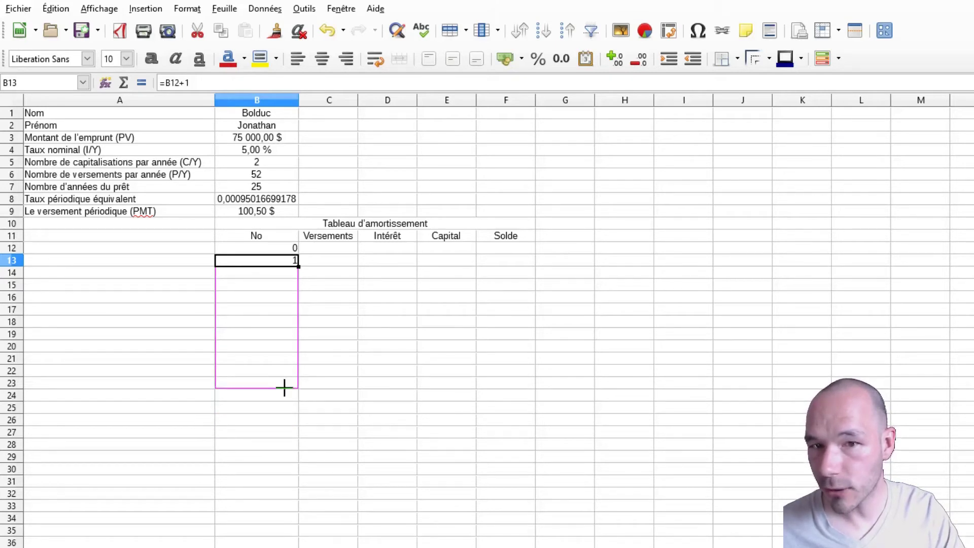
{"action": "left_click_drag", "start_coordinate": [284, 388], "coordinate": [286, 389]}
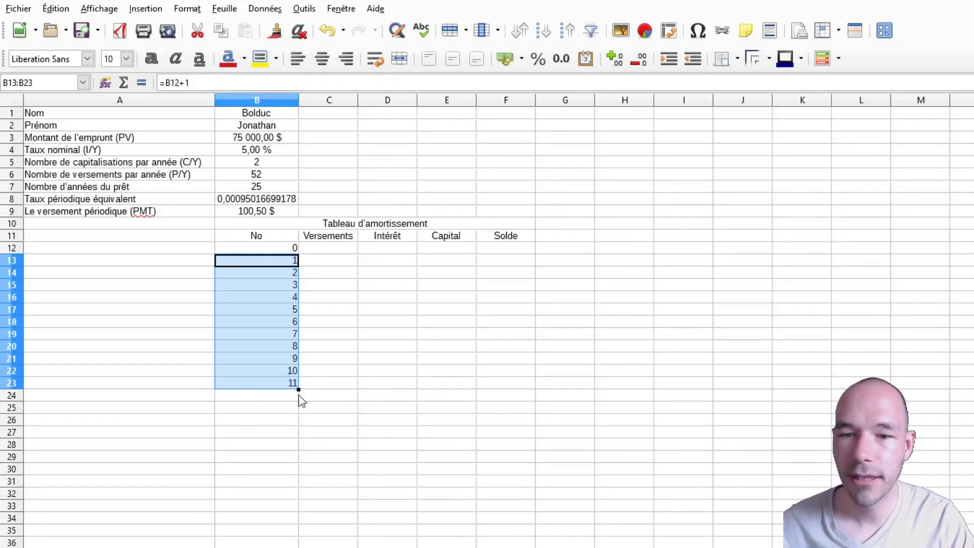
Extend the number series in column B from row 23 down to cell B1312, ending at payment number 1300
{"action": "left_click_drag", "start_coordinate": [299, 390], "coordinate": [245, 358]}
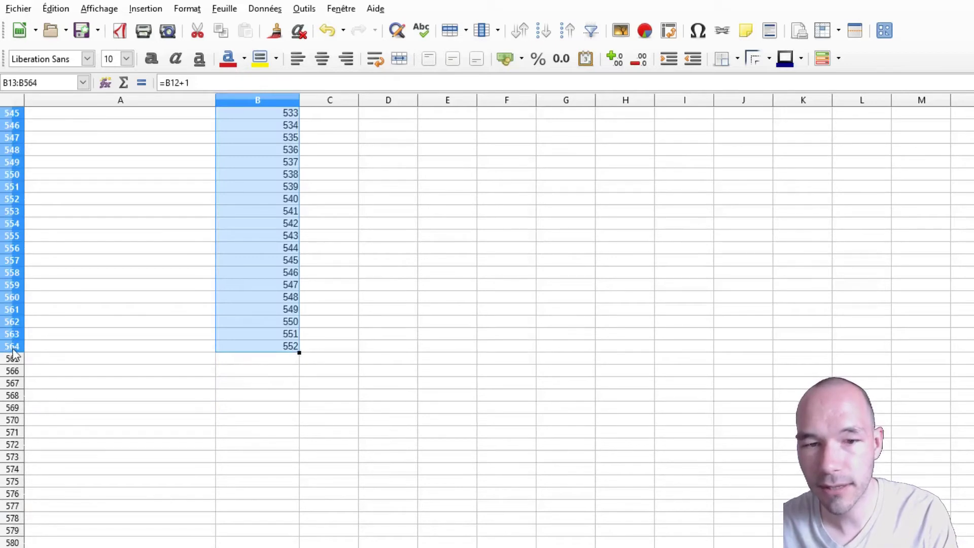
{"action": "left_click_drag", "start_coordinate": [299, 353], "coordinate": [300, 546]}
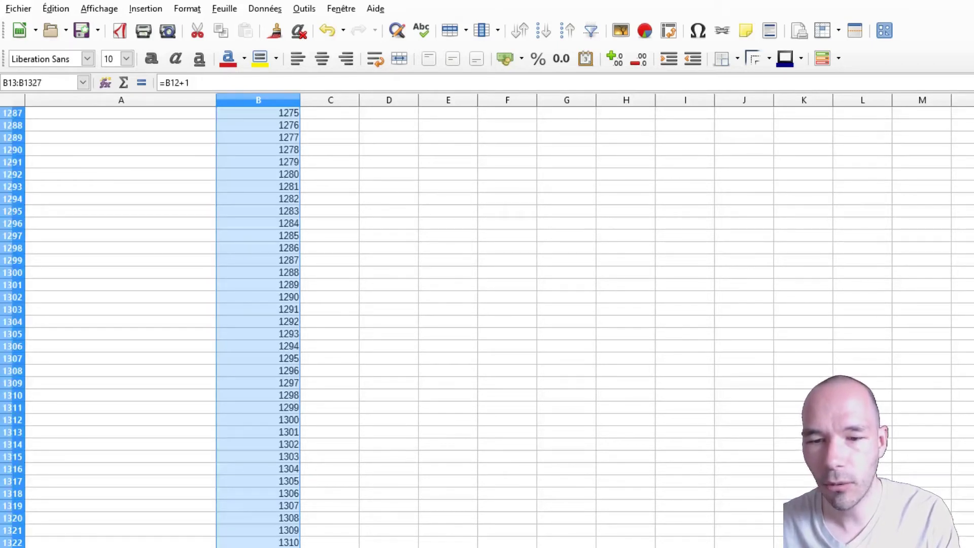
{"action": "left_click_drag", "start_coordinate": [299, 546], "coordinate": [296, 432]}
{"action": "left_click", "coordinate": [373, 407]}
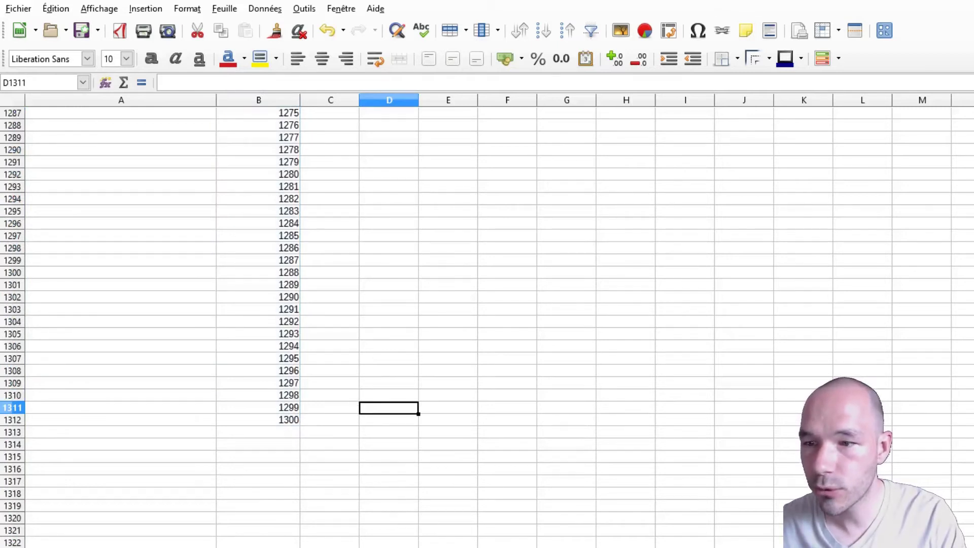
Enter the absolute reference formula =$B$9 in cell C12 under the Versements heading
{"action": "scroll", "coordinate": [487, 325], "scroll_direction": "up", "scroll_amount": 20}
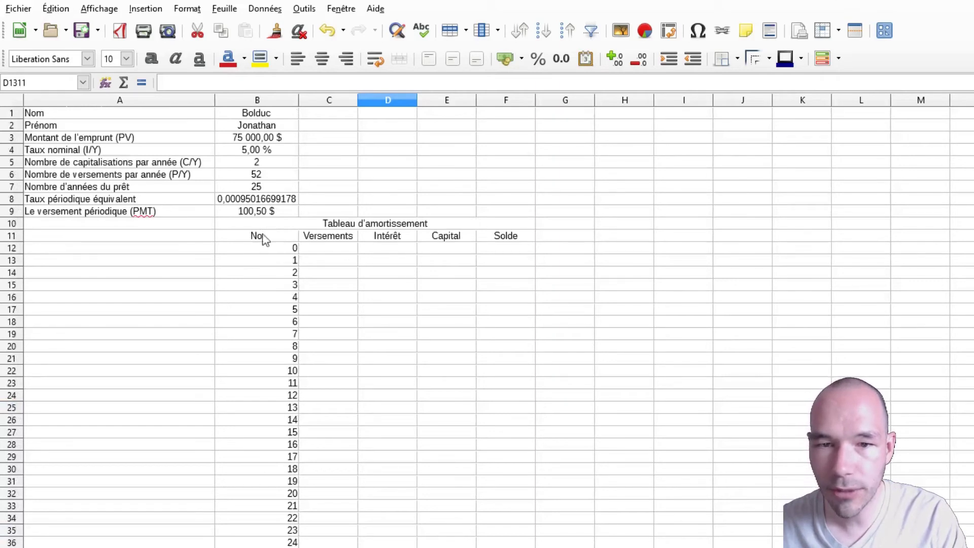
{"action": "left_click", "coordinate": [343, 250]}
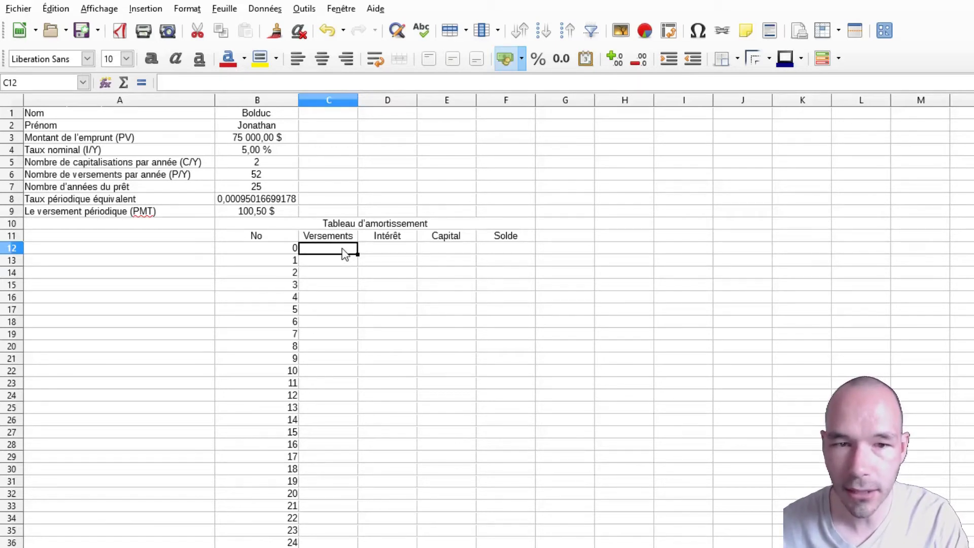
{"action": "type", "text": "="}
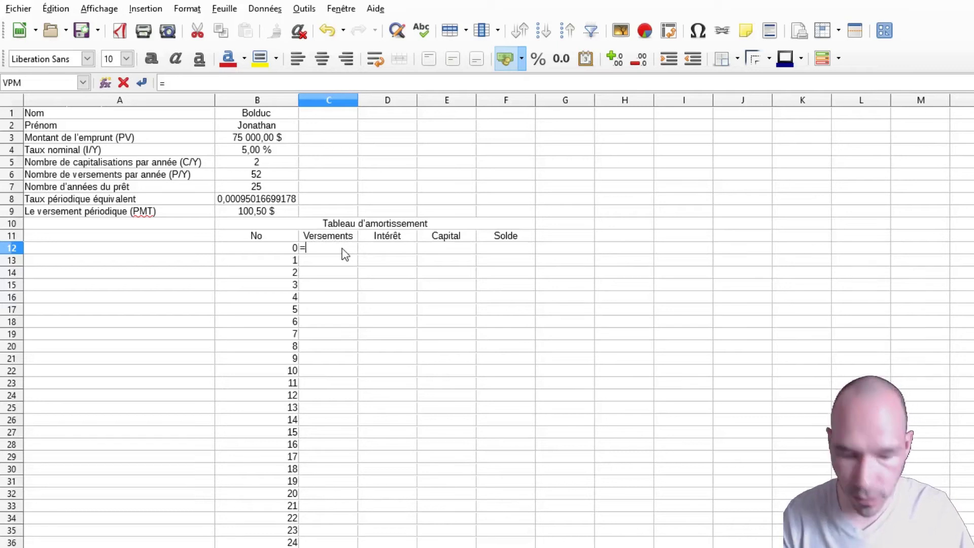
{"action": "type", "text": "$"}
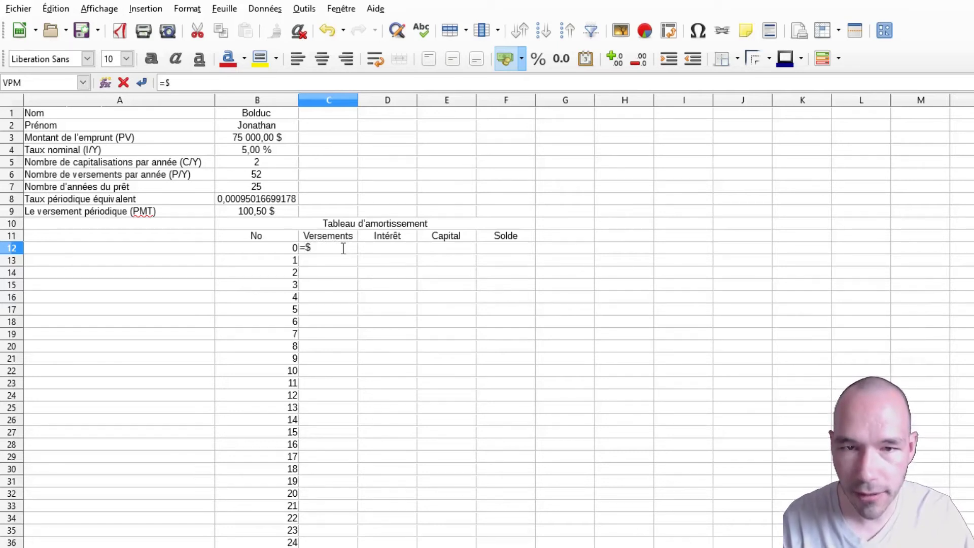
{"action": "type", "text": "B$"}
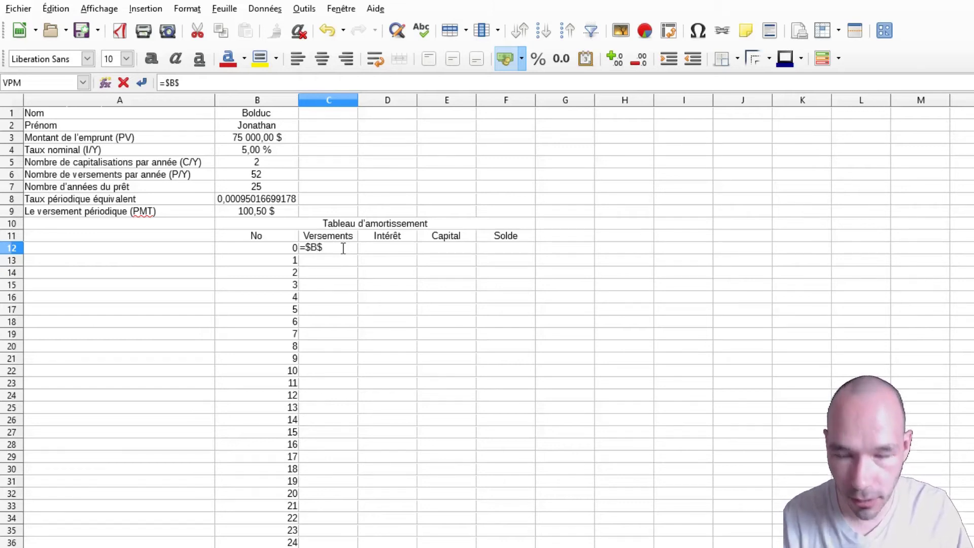
{"action": "type", "text": "9"}
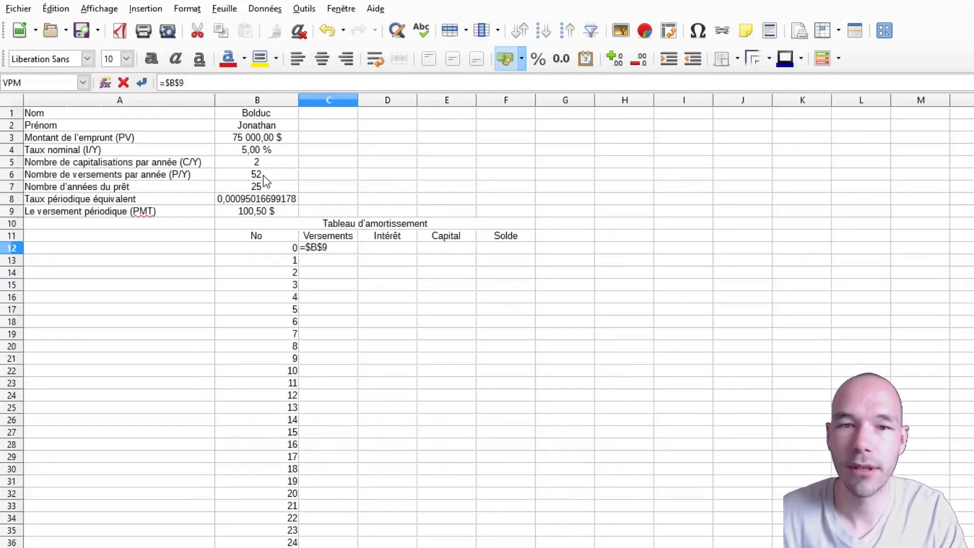
{"action": "key", "text": "Return"}
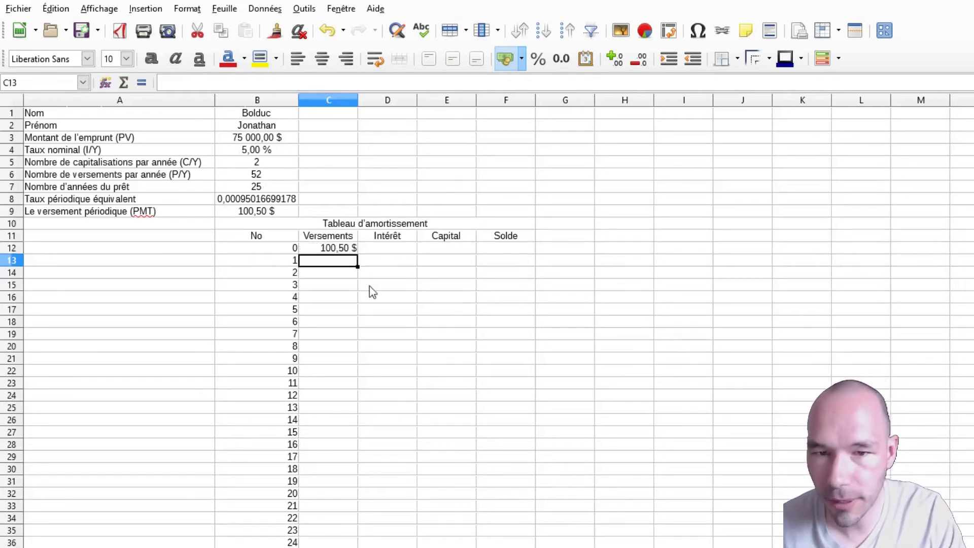
Fill the payment formula from cell C12 down to cell C1312
{"action": "left_click", "coordinate": [345, 250]}
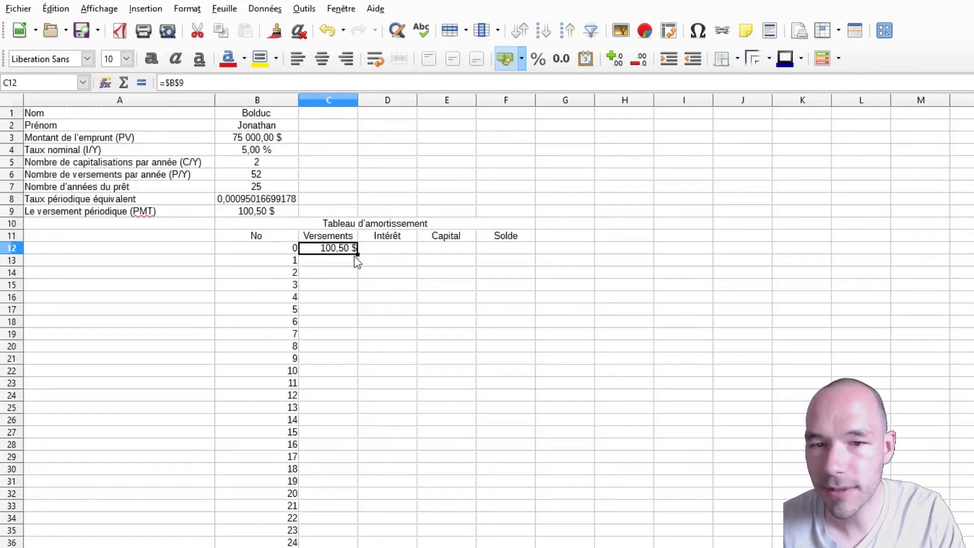
{"action": "left_click_drag", "start_coordinate": [358, 254], "coordinate": [374, 285]}
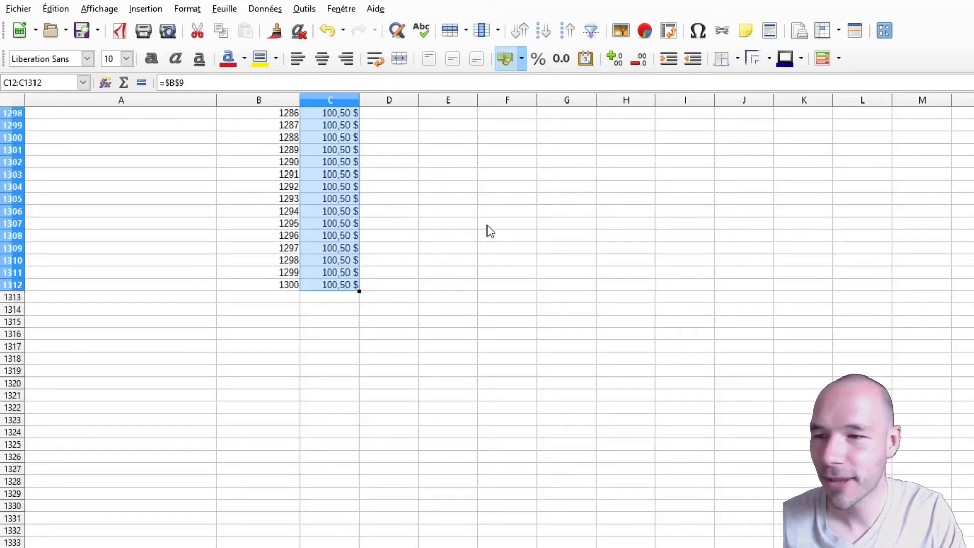
{"action": "scroll", "coordinate": [635, 295], "scroll_direction": "up", "scroll_amount": 10}
{"action": "scroll", "coordinate": [636, 295], "scroll_direction": "up", "scroll_amount": 4}
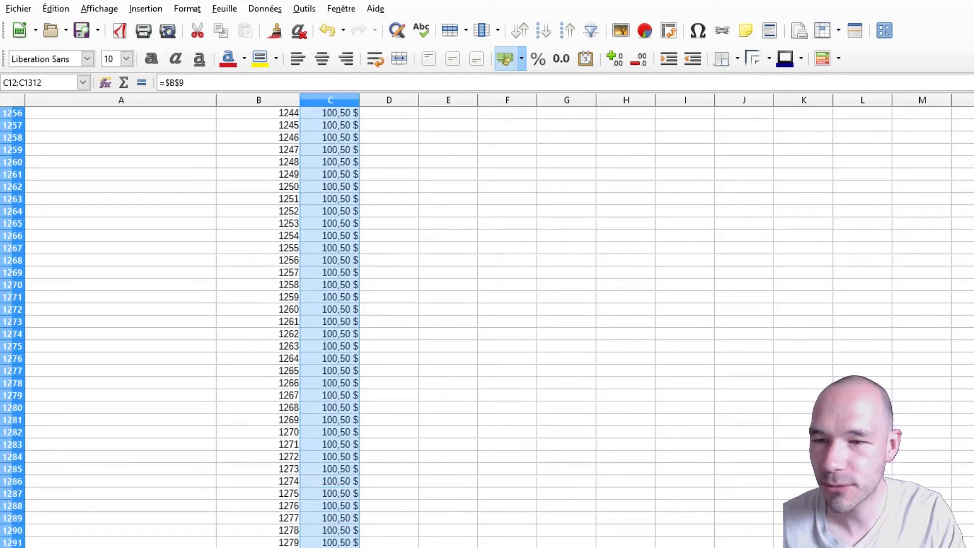
{"action": "left_click_drag", "start_coordinate": [973, 507], "coordinate": [973, 101]}
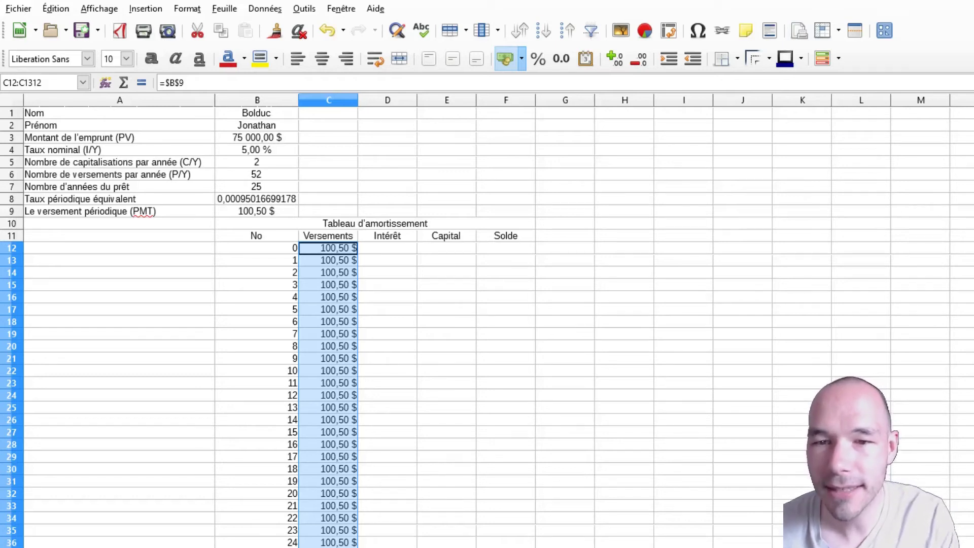
{"action": "left_click", "coordinate": [420, 275]}
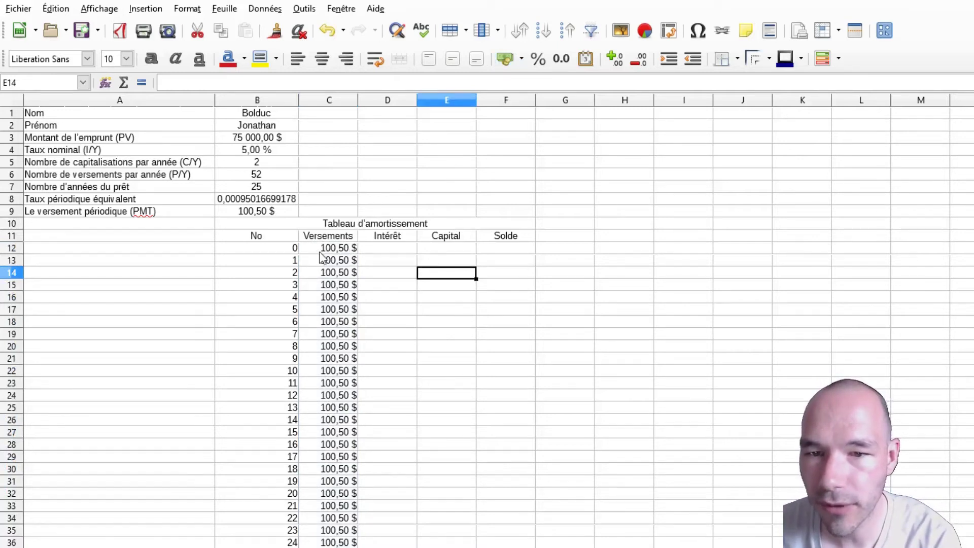
Clear the payment from cell C12 in the row for payment number 0
{"action": "left_click", "coordinate": [339, 251]}
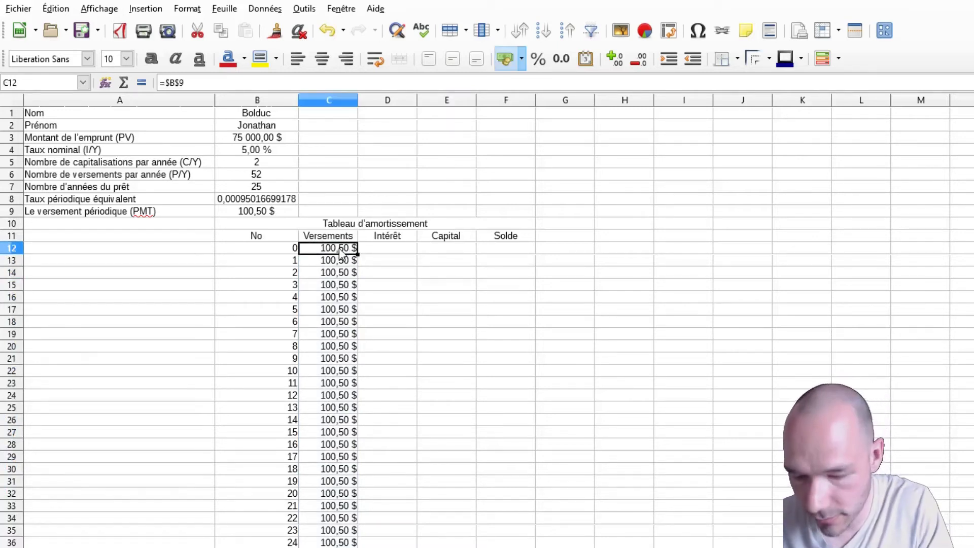
{"action": "key", "text": "BackSpace"}
{"action": "left_click", "coordinate": [396, 184]}
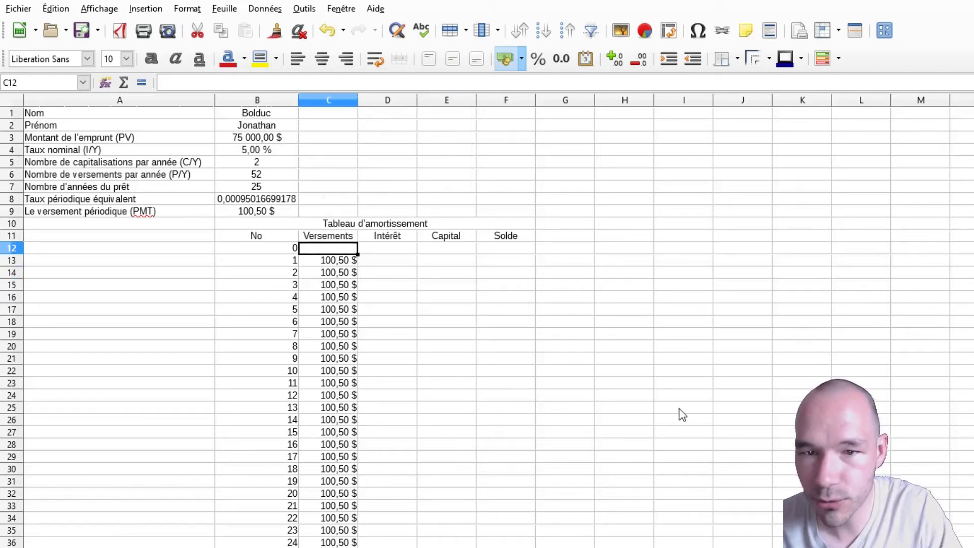
{"action": "left_click", "coordinate": [480, 289]}
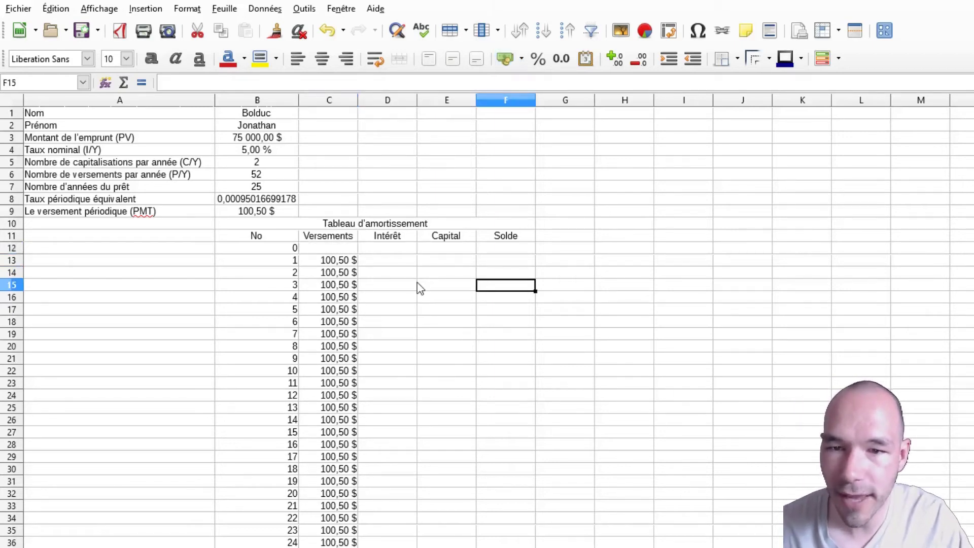
Enter the formula =B3 in cell F12 under Solde as the opening balance
{"action": "left_click", "coordinate": [497, 250]}
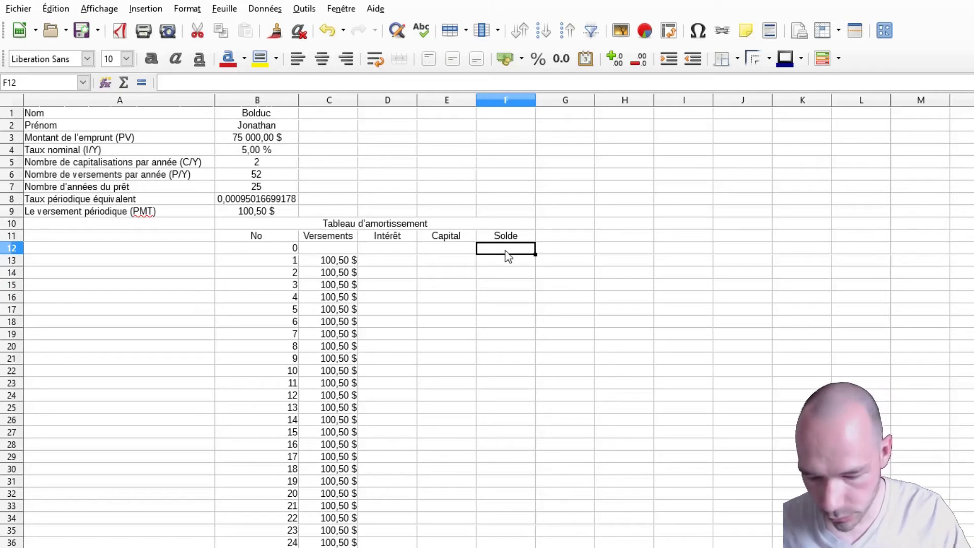
{"action": "type", "text": "="}
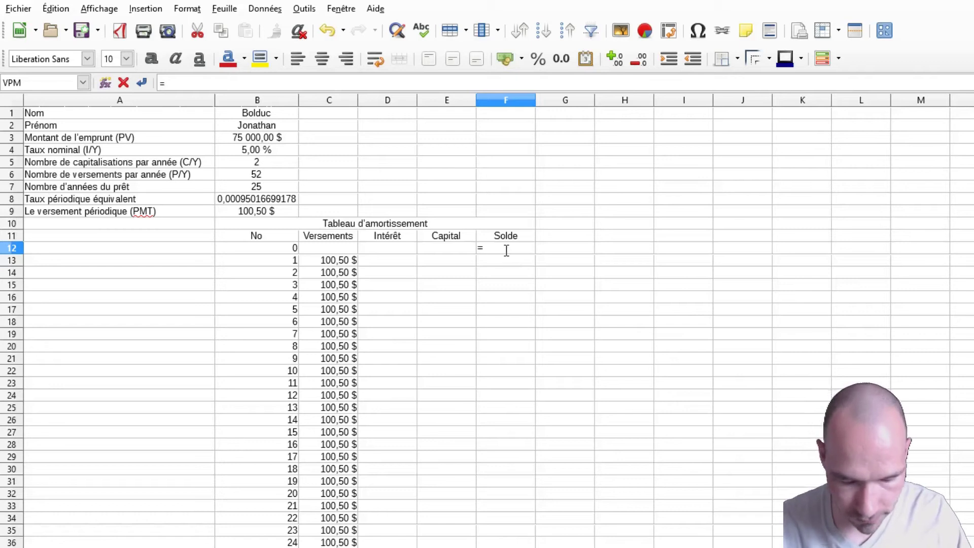
{"action": "type", "text": "B3"}
{"action": "key", "text": "Return"}
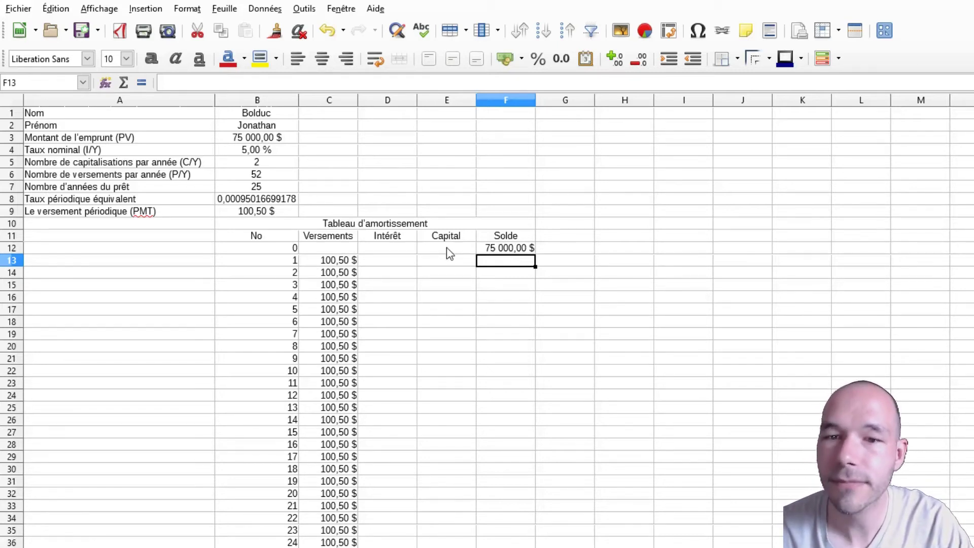
Enter the formula =B8*F12 in cell D13 to calculate the interest of the first payment
{"action": "left_click", "coordinate": [367, 259]}
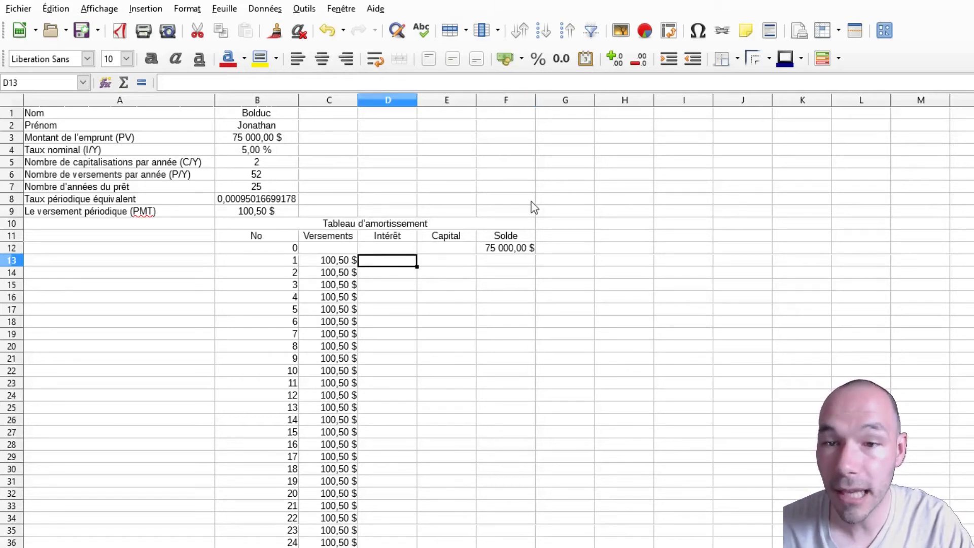
{"action": "type", "text": "="}
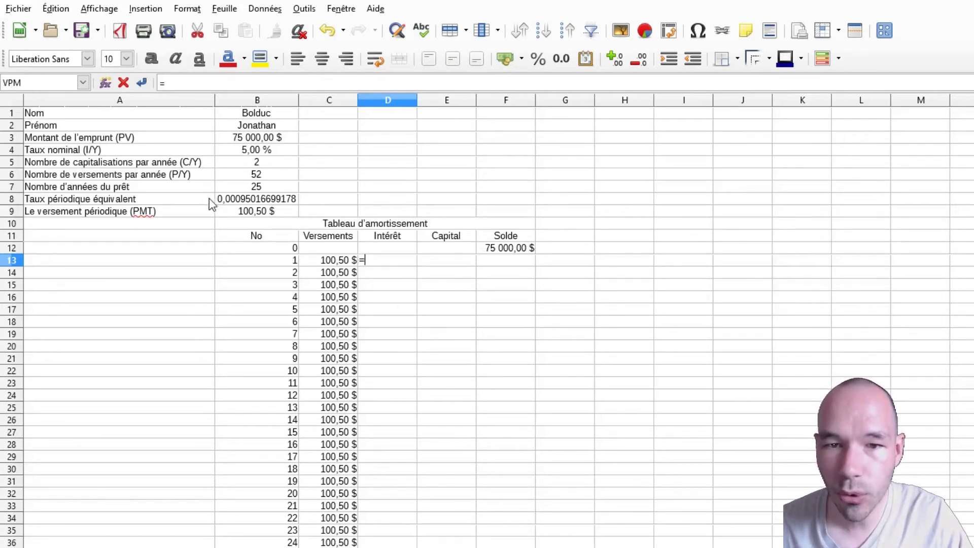
{"action": "left_click", "coordinate": [237, 200]}
{"action": "left_click", "coordinate": [393, 259]}
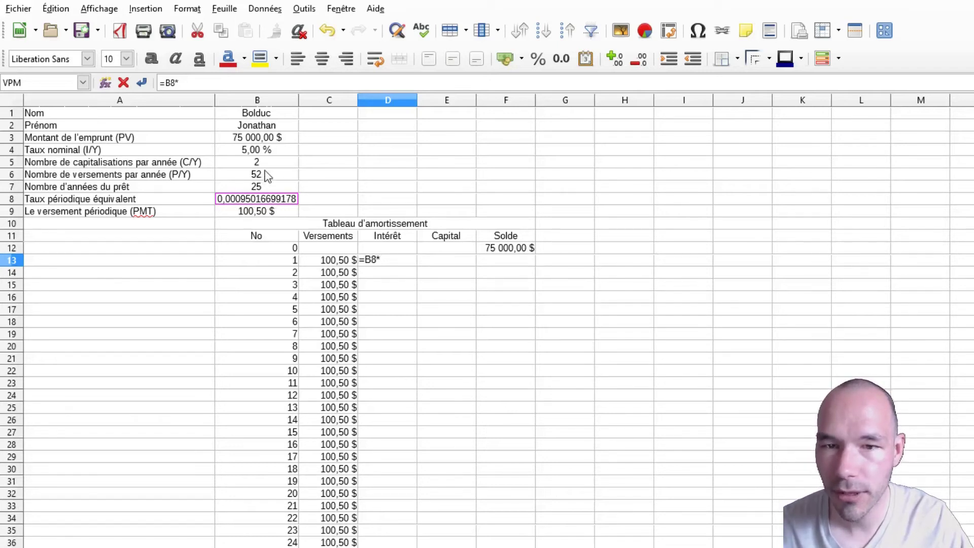
{"action": "left_click", "coordinate": [520, 251]}
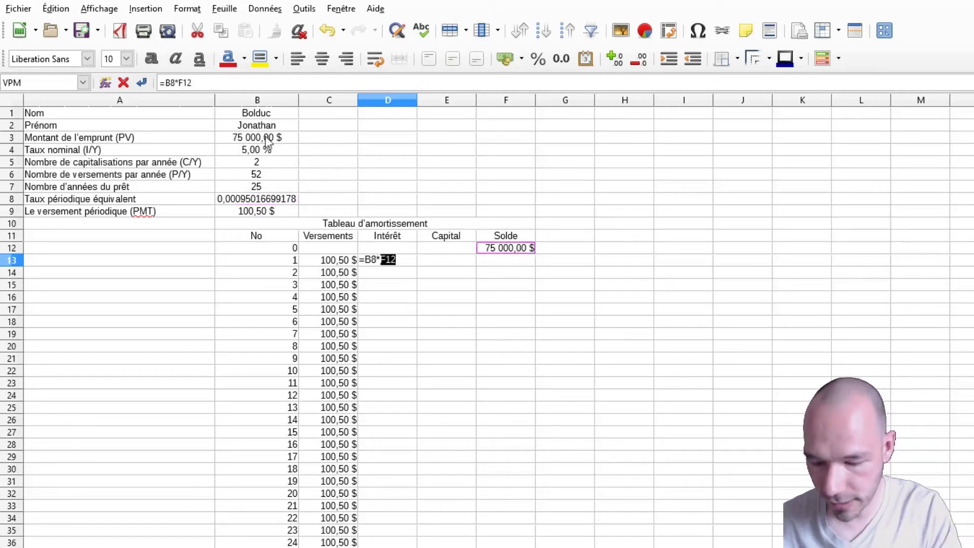
{"action": "key", "text": "Return"}
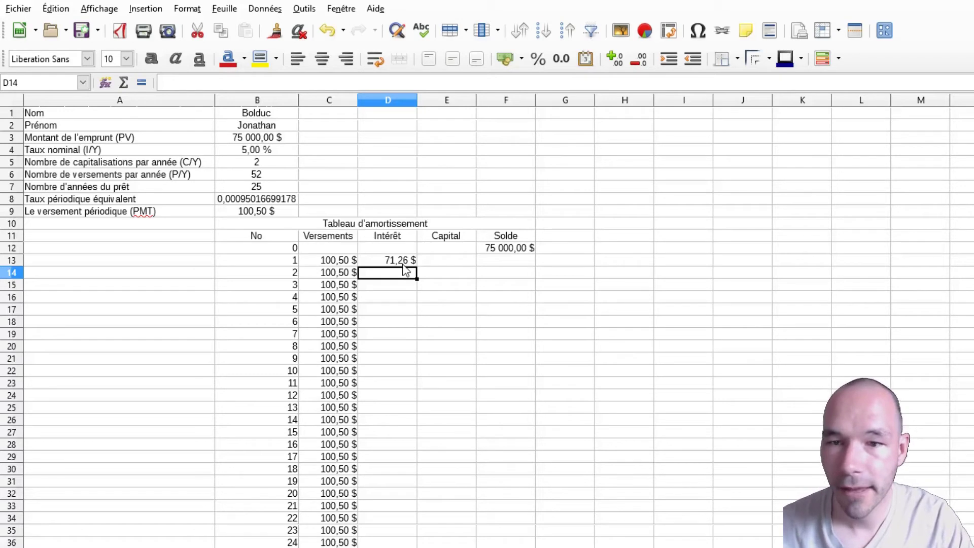
Enter the formula =C13-D13 in cell E13 to calculate the capital part of the first payment
{"action": "left_click", "coordinate": [438, 264]}
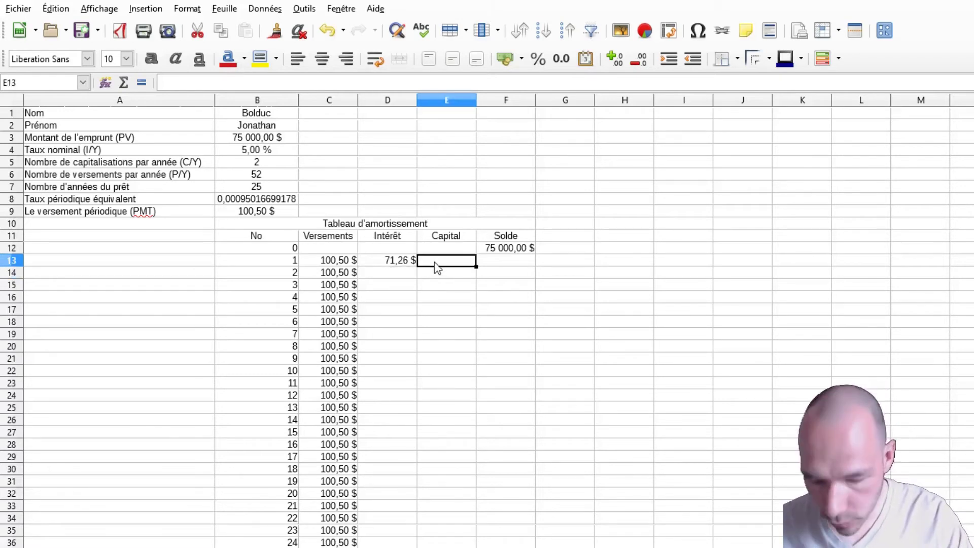
{"action": "type", "text": "="}
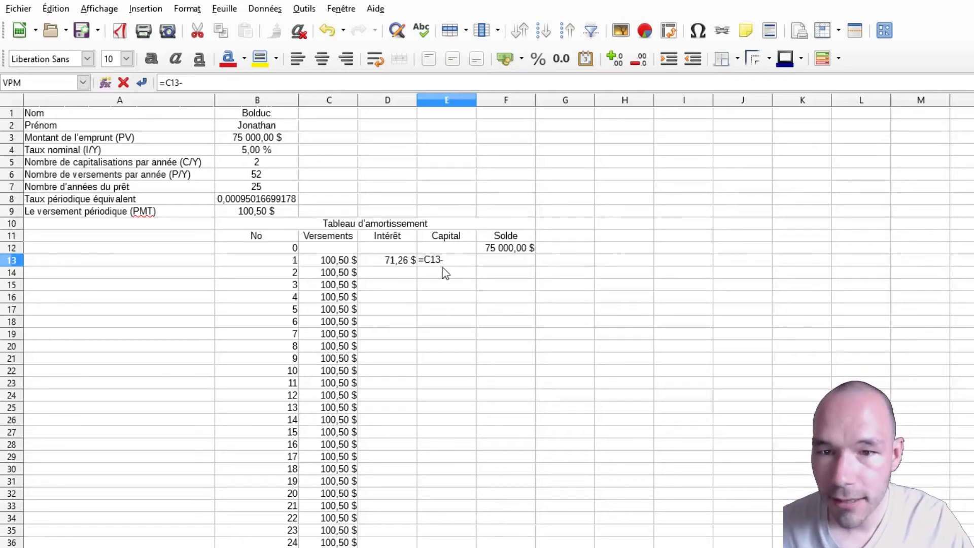
{"action": "left_click", "coordinate": [379, 265]}
{"action": "key", "text": "Return"}
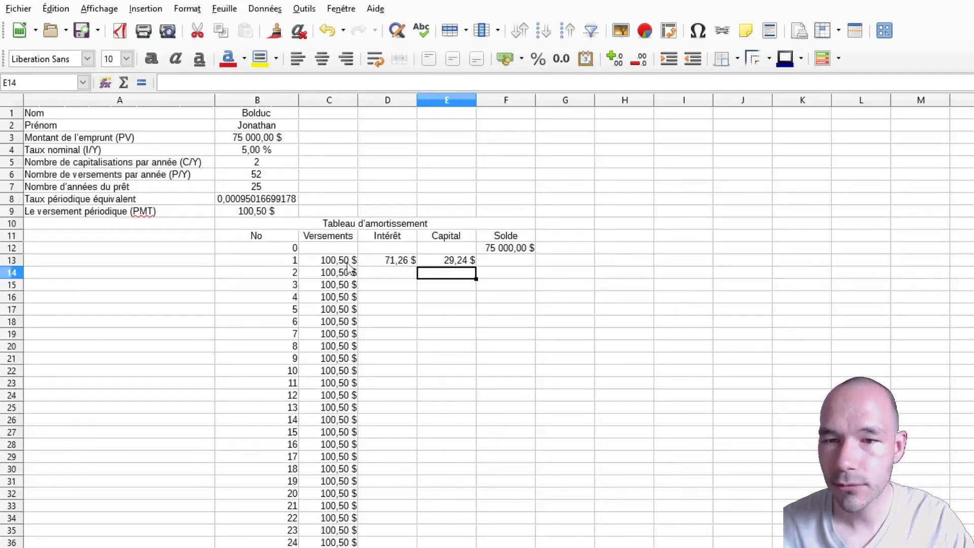
Enter the formula =F12-E13 in cell F13 to calculate the balance after the first payment
{"action": "left_click", "coordinate": [501, 263]}
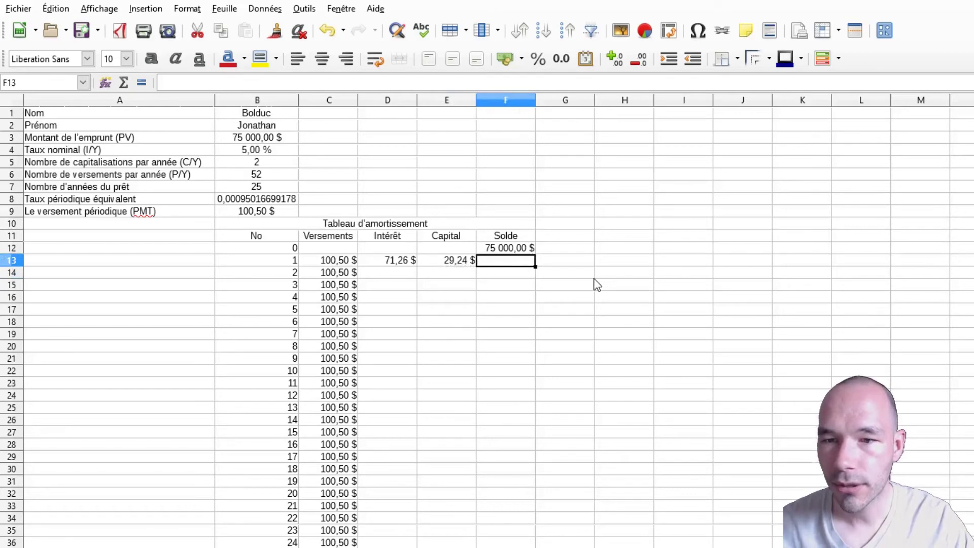
{"action": "type", "text": "="}
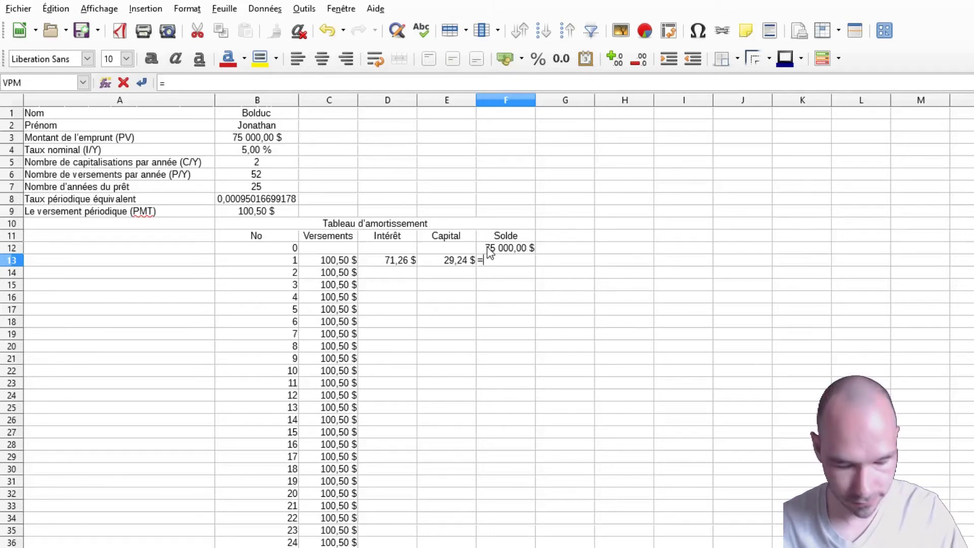
{"action": "type", "text": "F12-E13"}
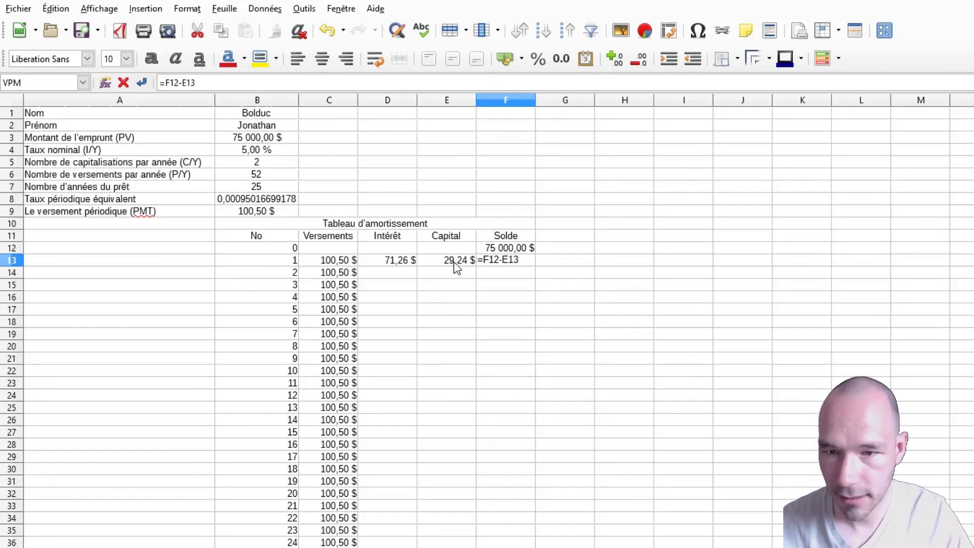
{"action": "key", "text": "Return"}
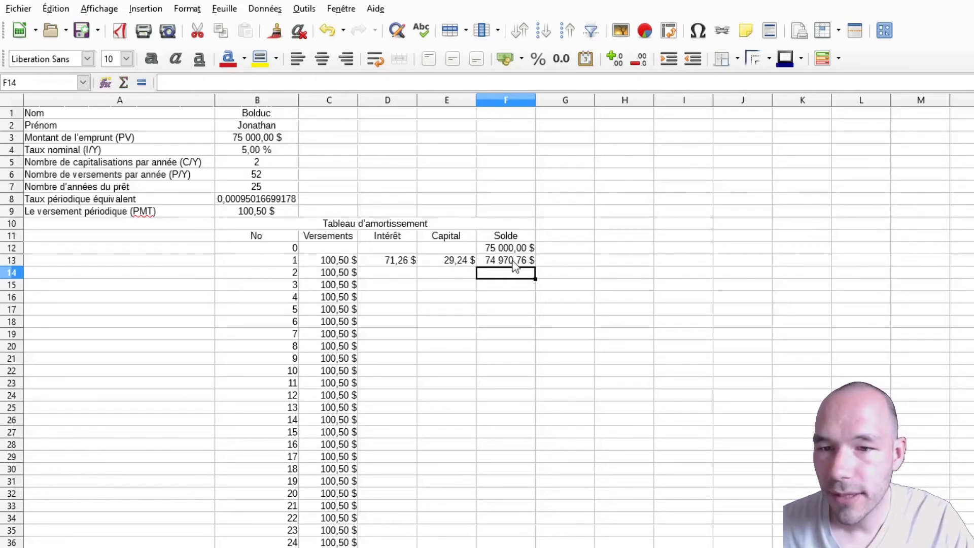
Display the interest in cell D13 with eight decimal places and widen column D so the full amount fits
{"action": "key", "text": "Up"}
{"action": "left_click", "coordinate": [456, 263]}
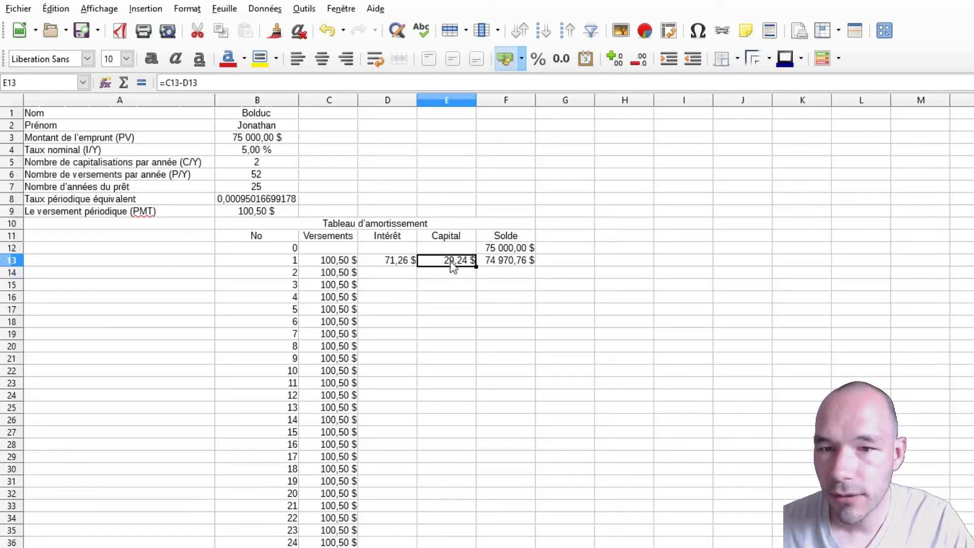
{"action": "left_click", "coordinate": [402, 265]}
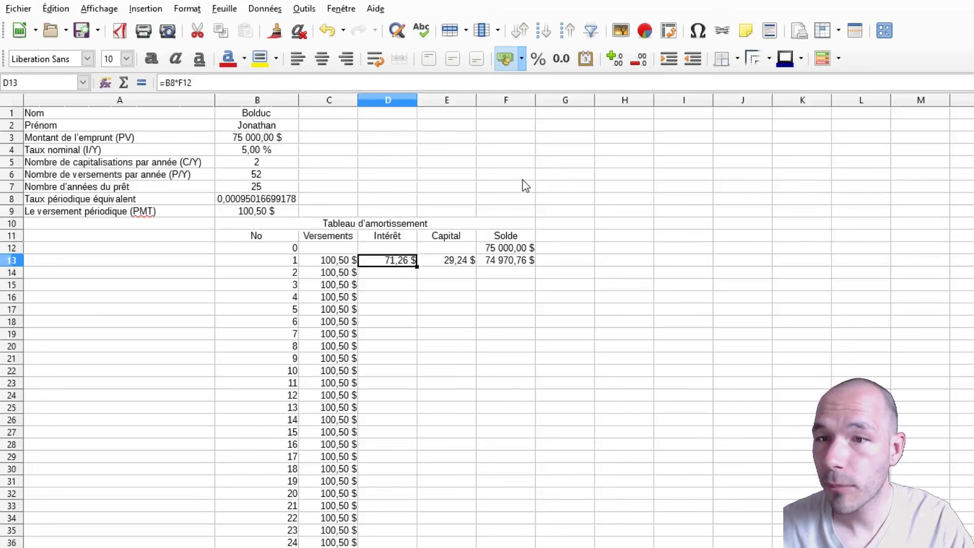
{"action": "left_click", "coordinate": [619, 61]}
{"action": "left_click", "coordinate": [619, 60]}
{"action": "left_click", "coordinate": [619, 61]}
{"action": "left_click", "coordinate": [619, 61]}
{"action": "left_click", "coordinate": [619, 61]}
{"action": "left_click", "coordinate": [619, 61]}
{"action": "left_click", "coordinate": [640, 66]}
{"action": "left_click", "coordinate": [640, 66]}
{"action": "left_click", "coordinate": [640, 66]}
{"action": "left_click", "coordinate": [641, 66]}
{"action": "left_click", "coordinate": [640, 66]}
{"action": "left_click", "coordinate": [641, 66]}
{"action": "left_click", "coordinate": [620, 66]}
{"action": "left_click", "coordinate": [620, 66]}
{"action": "left_click", "coordinate": [620, 66]}
{"action": "left_click", "coordinate": [620, 66]}
{"action": "left_click", "coordinate": [620, 66]}
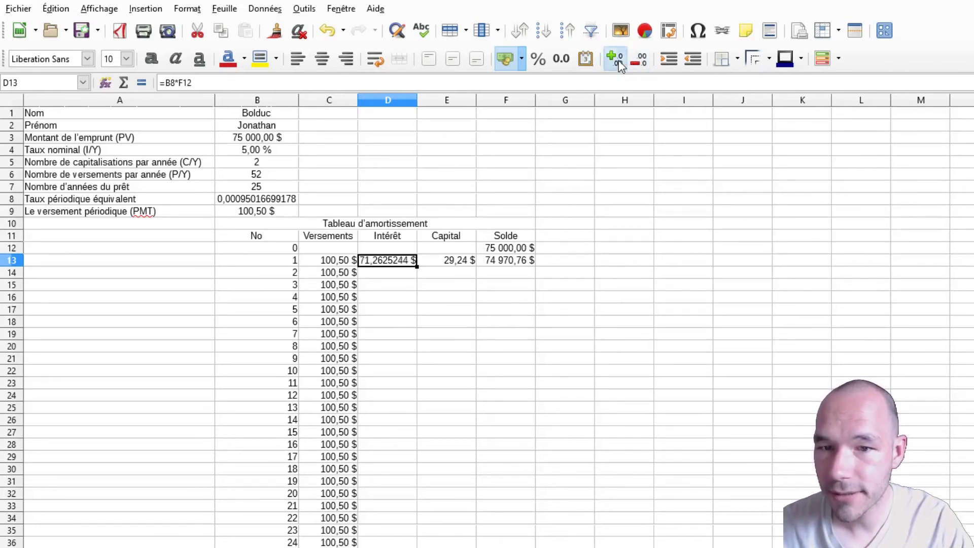
{"action": "left_click", "coordinate": [620, 66]}
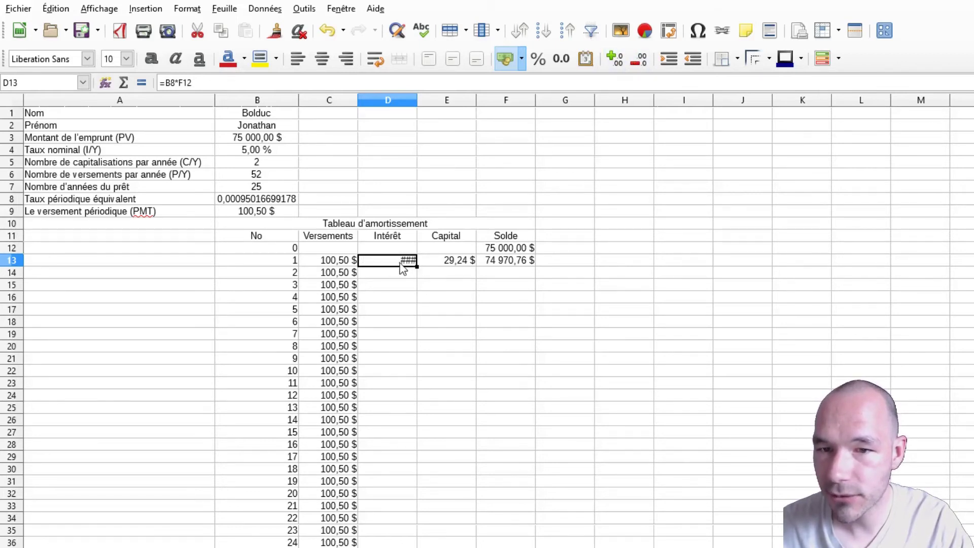
{"action": "left_click_drag", "start_coordinate": [417, 100], "coordinate": [636, 100]}
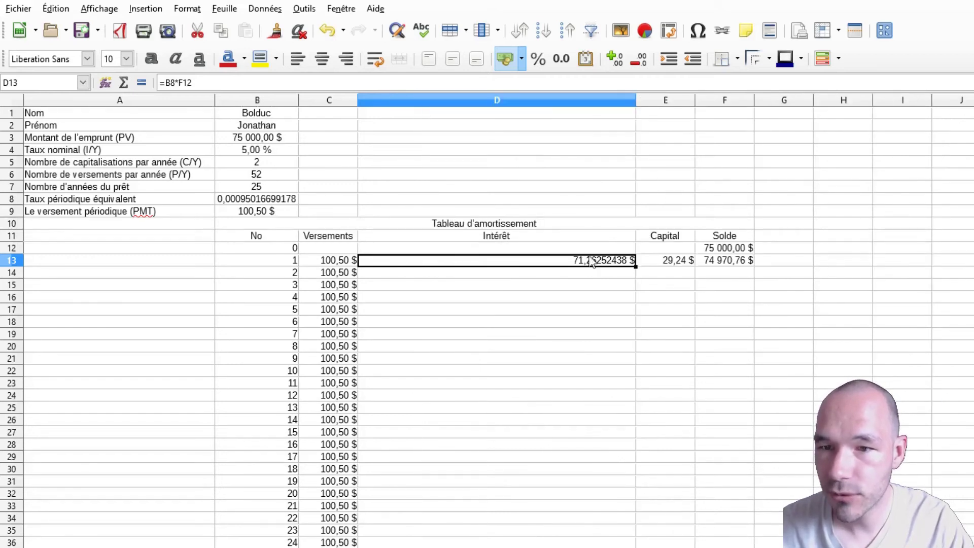
Display the interest in cell D13 with 20 decimal places
{"action": "left_click", "coordinate": [615, 58]}
{"action": "left_click", "coordinate": [615, 59]}
{"action": "left_click", "coordinate": [615, 58]}
{"action": "left_click", "coordinate": [615, 59]}
{"action": "left_click", "coordinate": [615, 58]}
{"action": "left_click", "coordinate": [615, 58]}
{"action": "left_click", "coordinate": [615, 58]}
{"action": "left_click", "coordinate": [615, 60]}
{"action": "left_click", "coordinate": [616, 61]}
{"action": "left_click", "coordinate": [616, 61]}
{"action": "left_click", "coordinate": [615, 61]}
{"action": "left_click", "coordinate": [615, 61]}
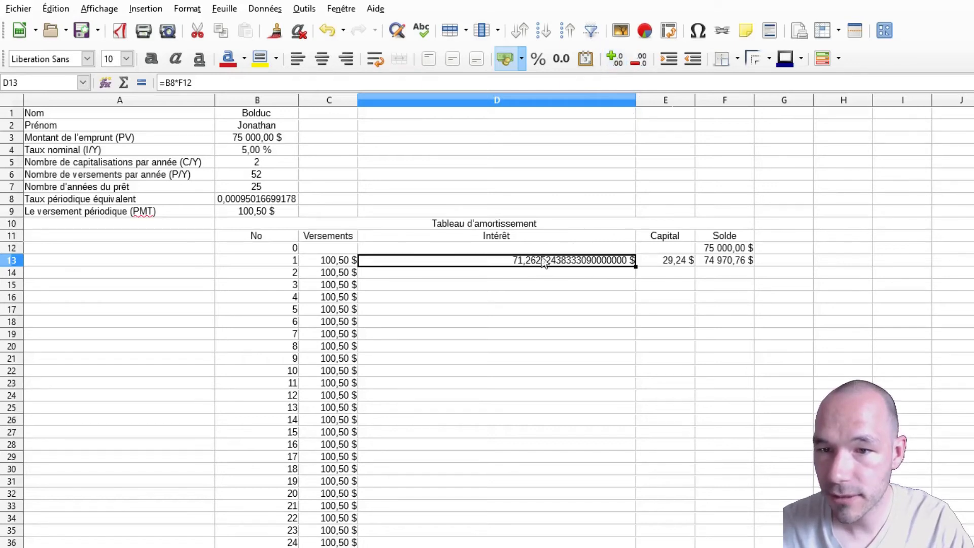
Reduce the interest in cell D13 to two decimal places and narrow column D to fit the amount
{"action": "left_click", "coordinate": [639, 60]}
{"action": "left_click", "coordinate": [638, 60]}
{"action": "left_click", "coordinate": [639, 59]}
{"action": "left_click", "coordinate": [639, 60]}
{"action": "left_click", "coordinate": [639, 59]}
{"action": "triple_click", "coordinate": [637, 61]}
{"action": "double_click", "coordinate": [637, 60]}
{"action": "double_click", "coordinate": [637, 60]}
{"action": "double_click", "coordinate": [637, 61]}
{"action": "double_click", "coordinate": [638, 61]}
{"action": "double_click", "coordinate": [639, 61]}
{"action": "left_click_drag", "start_coordinate": [635, 101], "coordinate": [405, 104]}
{"action": "left_click_drag", "start_coordinate": [405, 104], "coordinate": [409, 104]}
{"action": "left_click", "coordinate": [641, 227]}
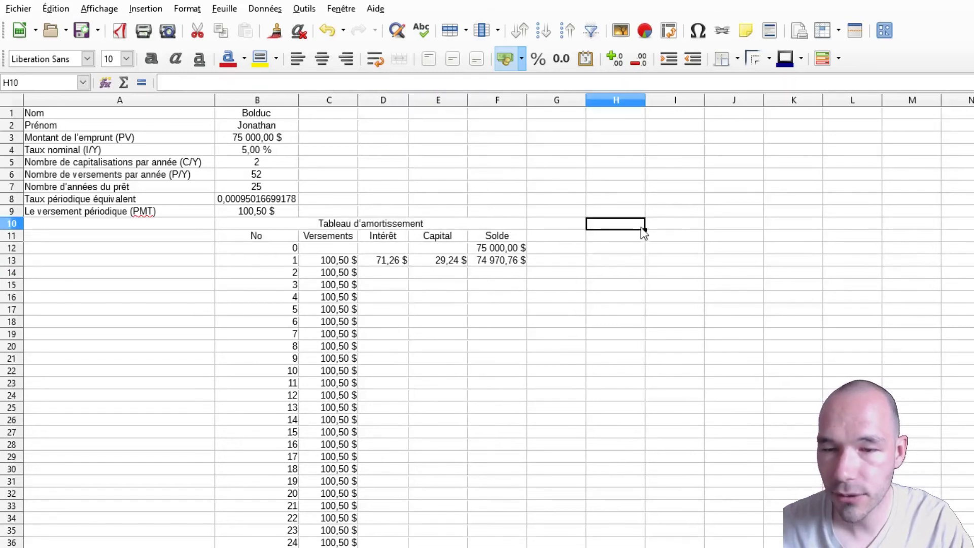
Review the interest, capital and balance formulas in cells D13, E13 and F13
{"action": "left_click", "coordinate": [382, 264]}
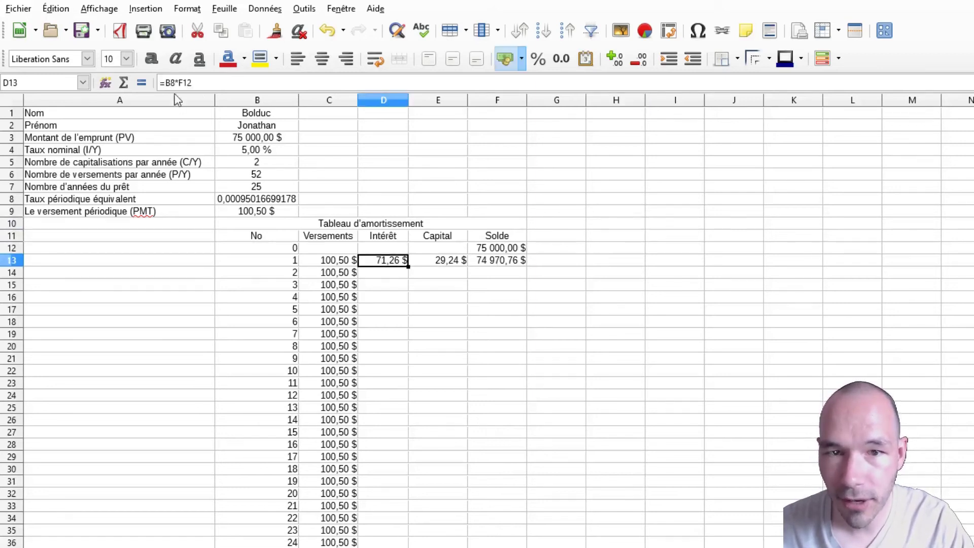
{"action": "left_click", "coordinate": [453, 263]}
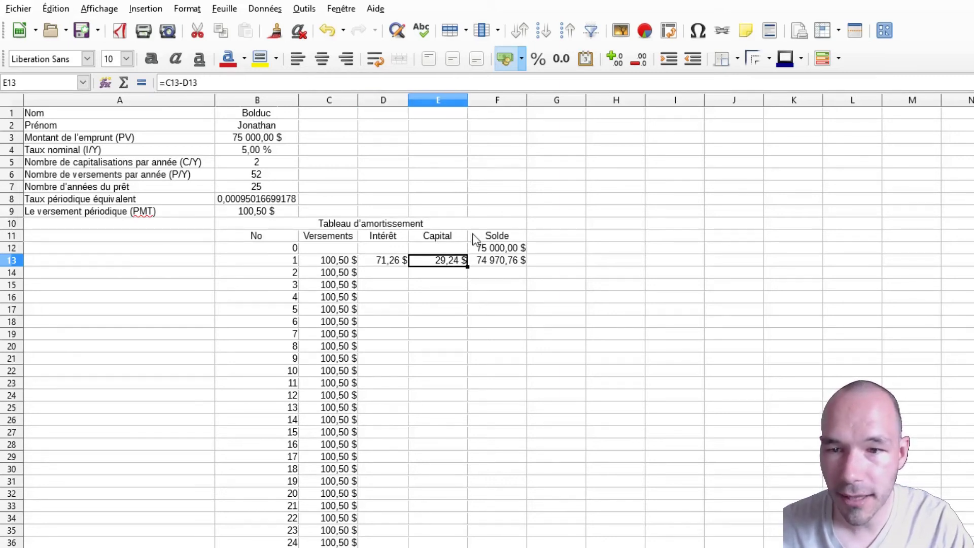
{"action": "left_click", "coordinate": [517, 266]}
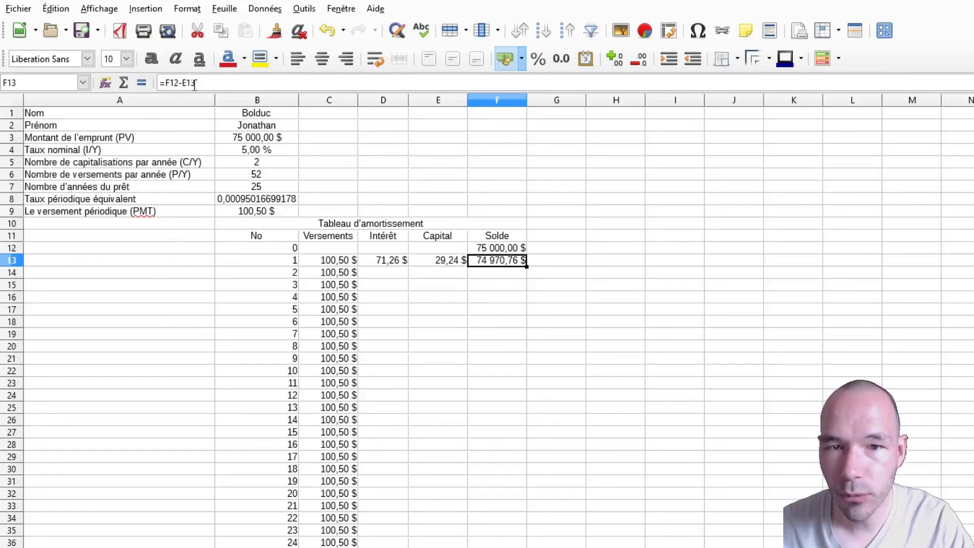
{"action": "left_click", "coordinate": [583, 239]}
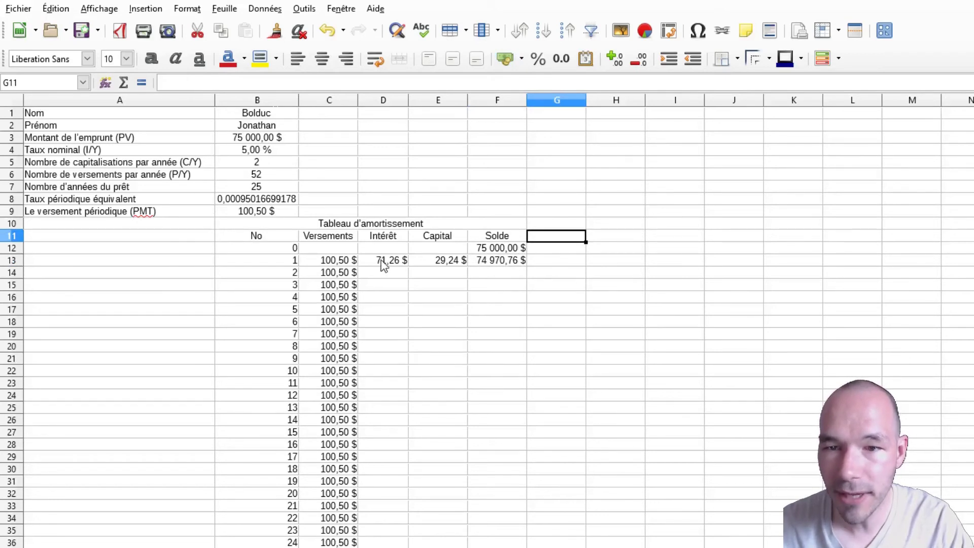
Fill the interest, capital and balance formulas of D13:F13 down to row 1312, the 1300th payment
{"action": "left_click", "coordinate": [384, 262]}
{"action": "left_click_drag", "start_coordinate": [408, 261], "coordinate": [486, 259]}
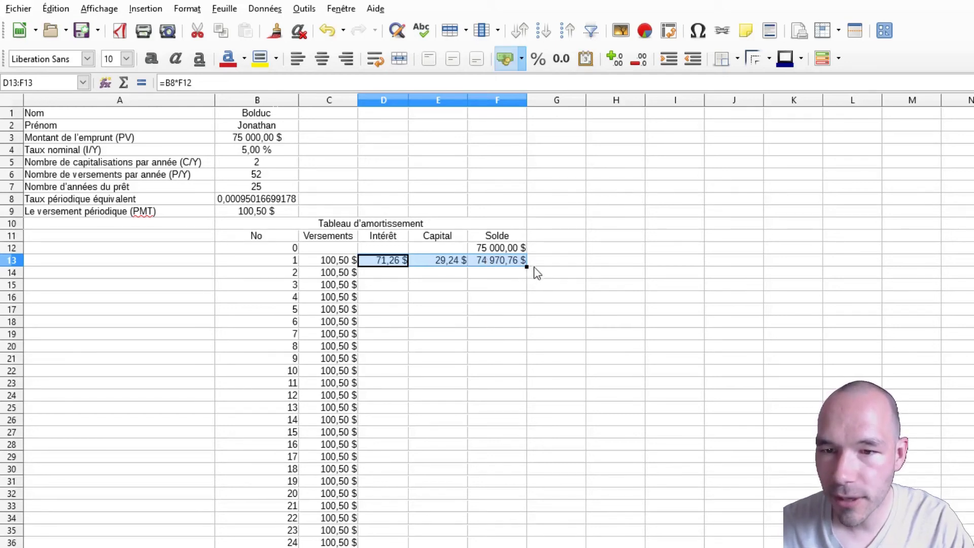
{"action": "left_click_drag", "start_coordinate": [526, 265], "coordinate": [512, 494]}
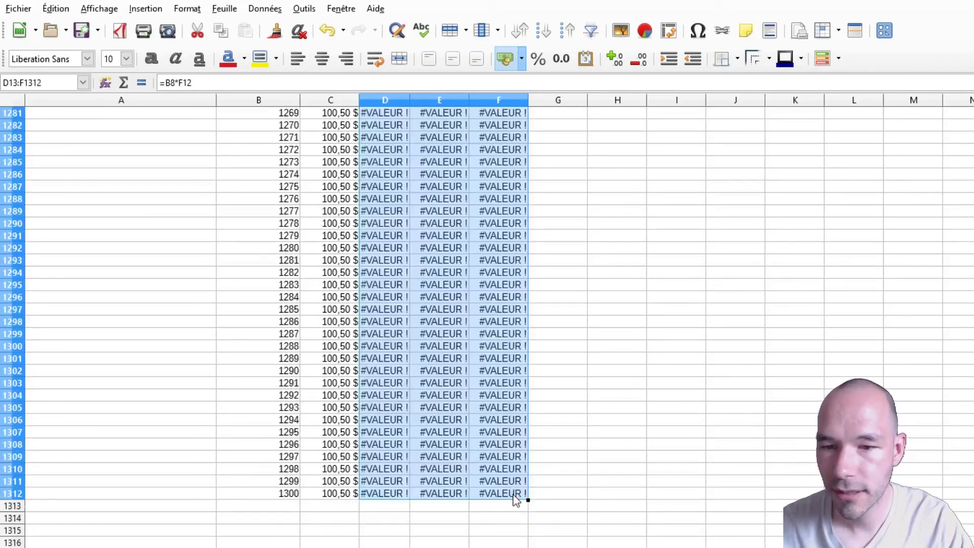
{"action": "left_click", "coordinate": [670, 371]}
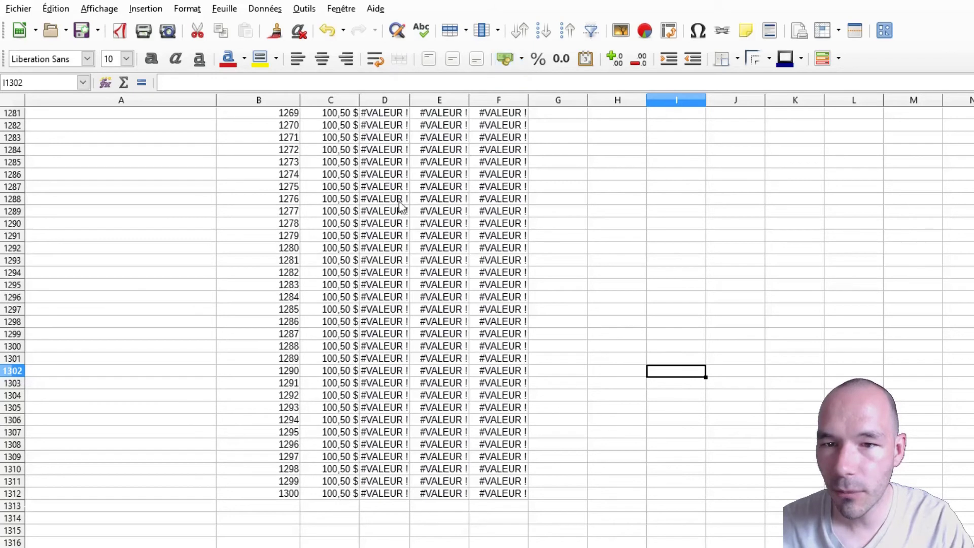
Go back to the first rows of the filled table and examine the formulas in cells F13, E13 and D13
{"action": "scroll", "coordinate": [439, 214], "scroll_direction": "up", "scroll_amount": 20}
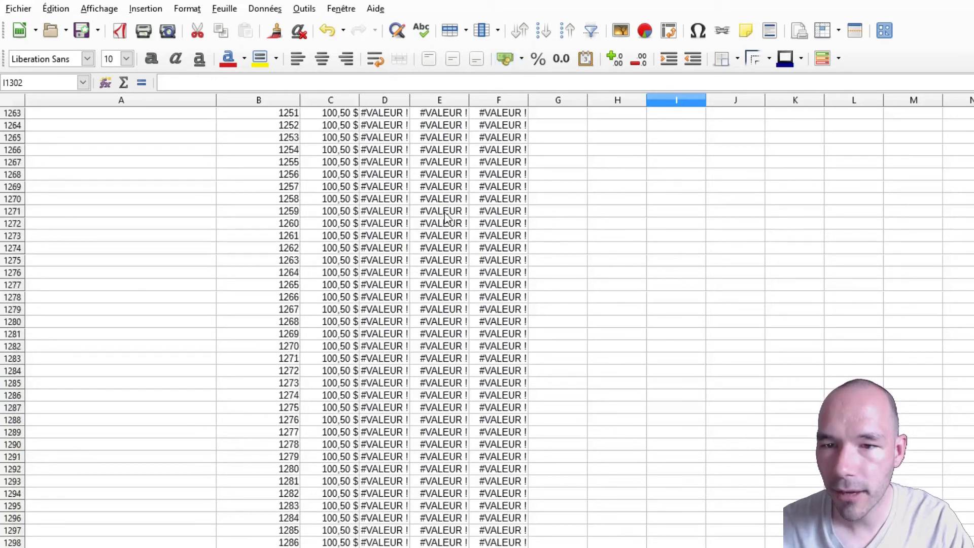
{"action": "scroll", "coordinate": [445, 215], "scroll_direction": "up", "scroll_amount": 20}
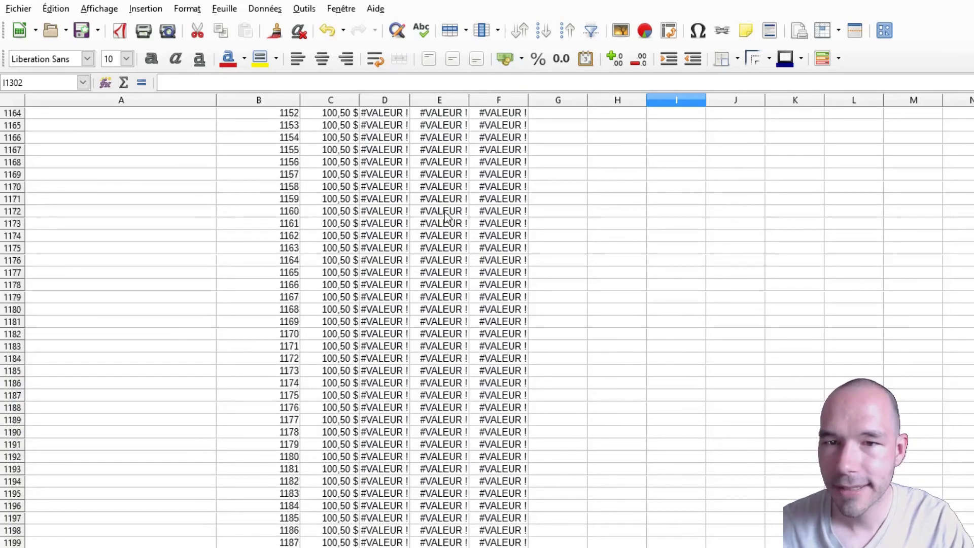
{"action": "scroll", "coordinate": [447, 215], "scroll_direction": "up", "scroll_amount": 19}
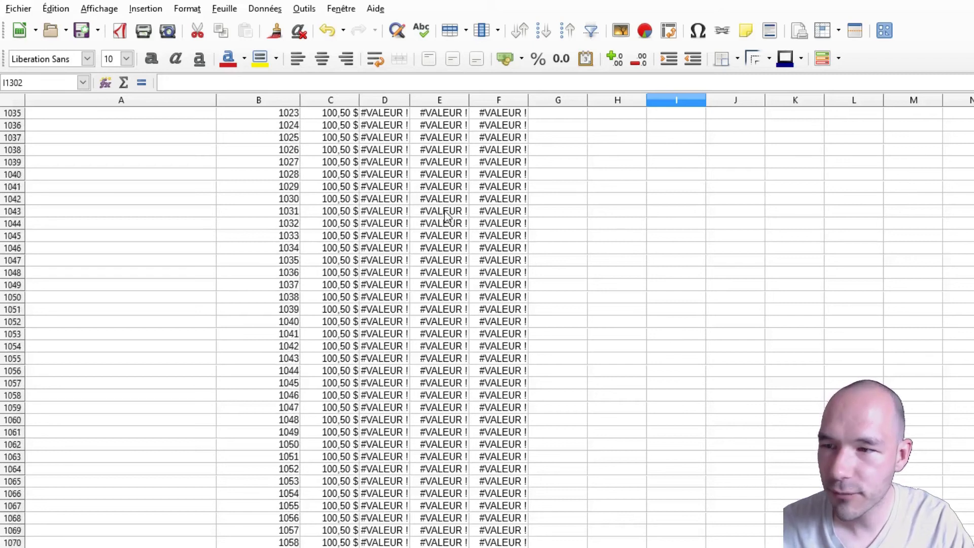
{"action": "left_click", "coordinate": [912, 8]}
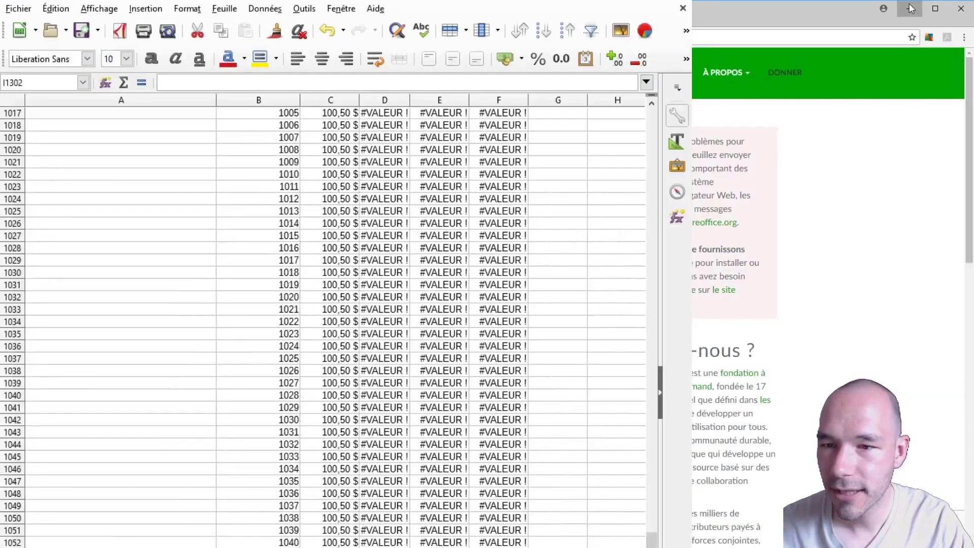
{"action": "left_click_drag", "start_coordinate": [652, 538], "coordinate": [643, 88]}
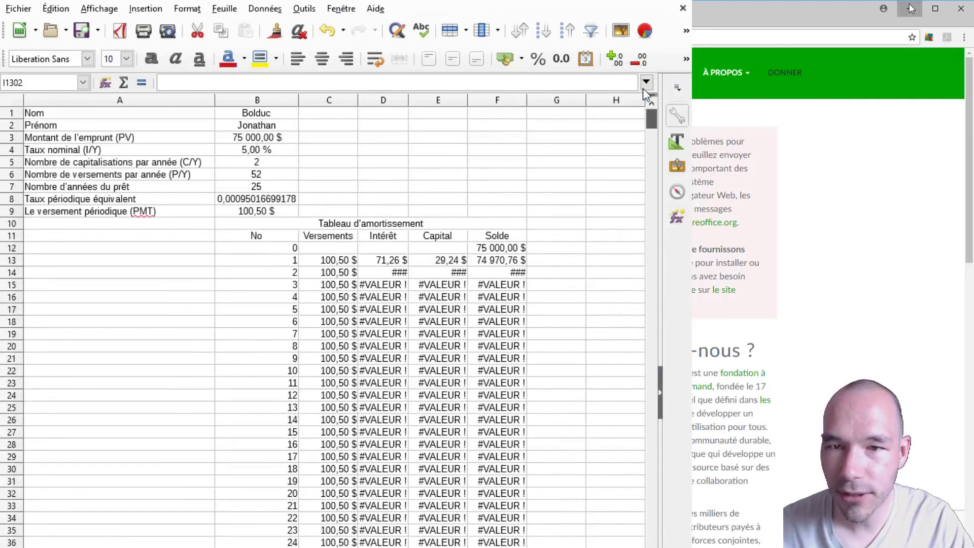
{"action": "left_click", "coordinate": [576, 248]}
{"action": "left_click", "coordinate": [495, 263]}
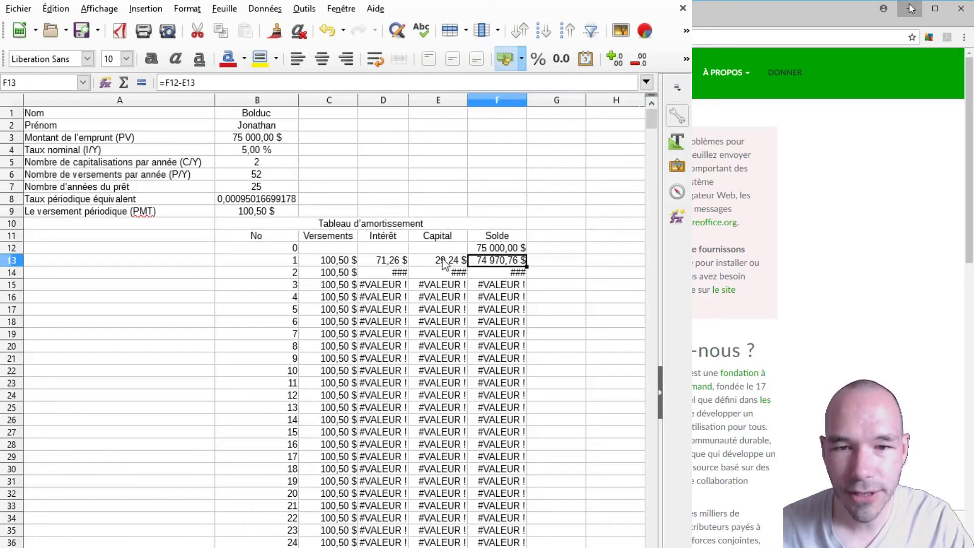
{"action": "left_click", "coordinate": [443, 264]}
{"action": "left_click", "coordinate": [401, 266]}
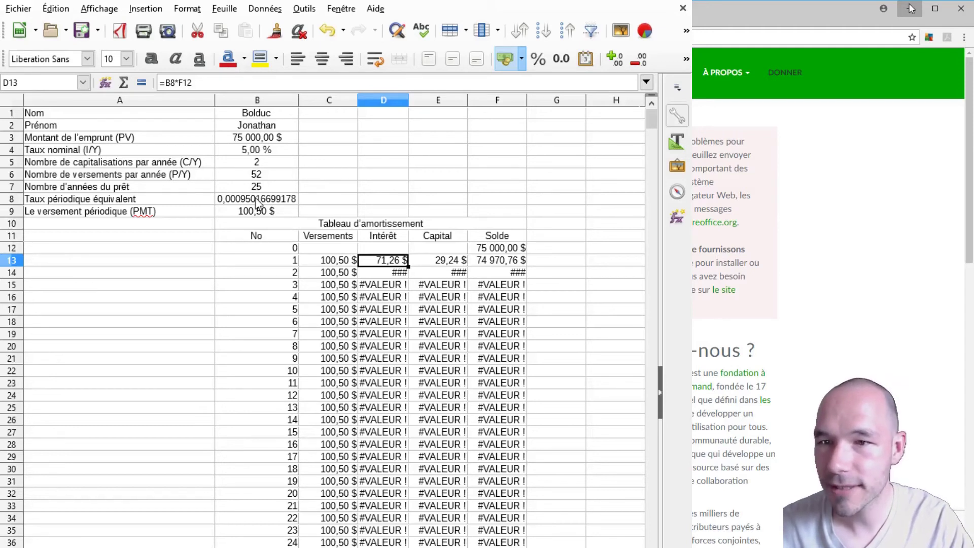
{"action": "left_click", "coordinate": [911, 8]}
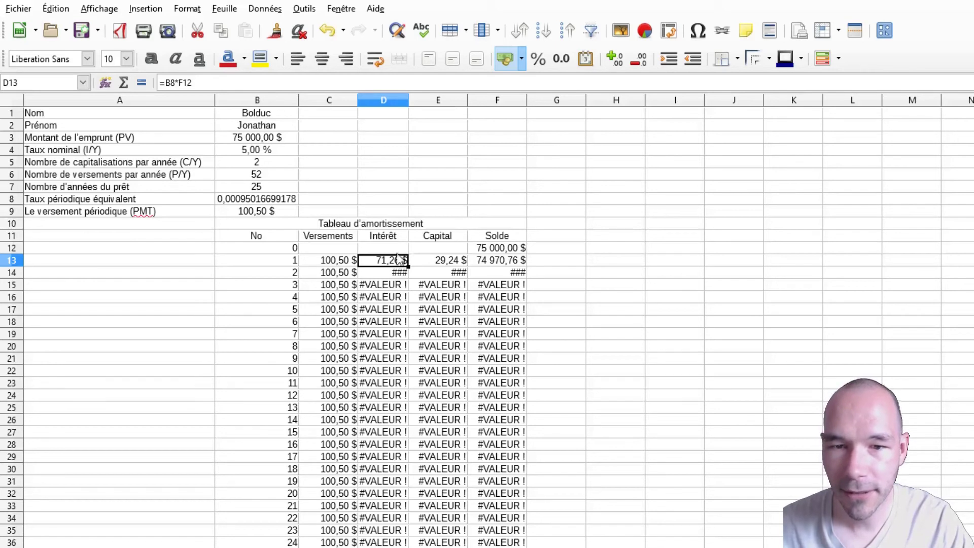
Make the periodic rate reference absolute in cell D13, so the formula reads =$B$8*F12
{"action": "left_click", "coordinate": [168, 82]}
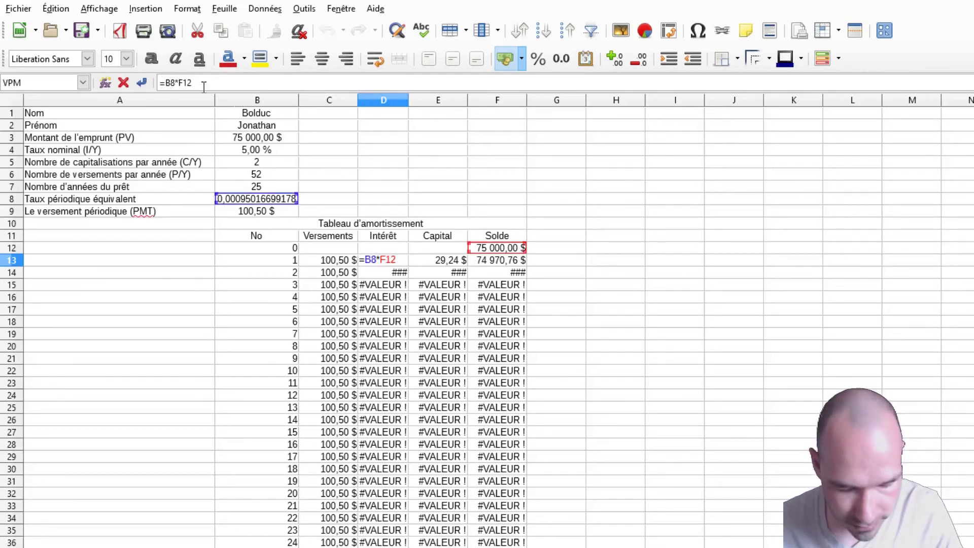
{"action": "type", "text": "$"}
{"action": "left_click", "coordinate": [174, 82]}
{"action": "type", "text": "$"}
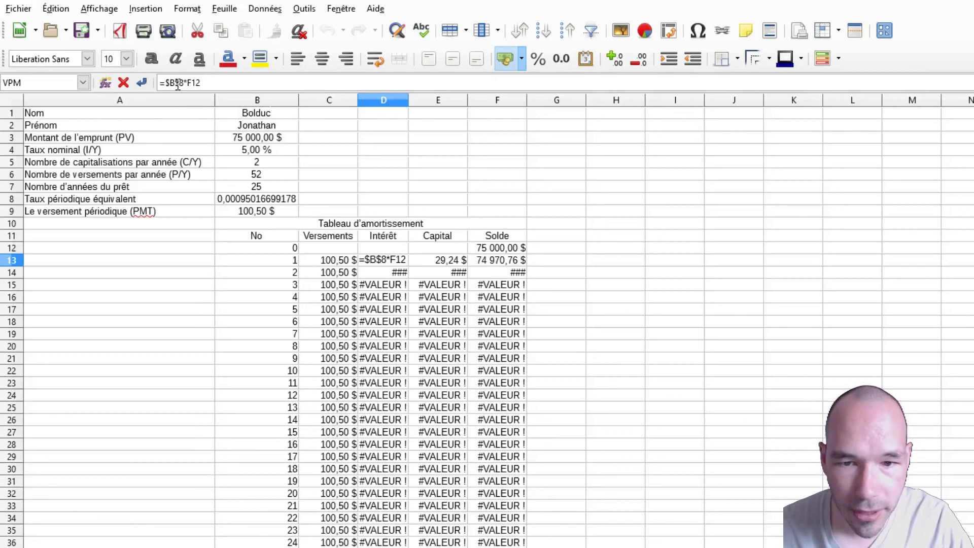
{"action": "left_click", "coordinate": [142, 83]}
{"action": "left_click", "coordinate": [604, 178]}
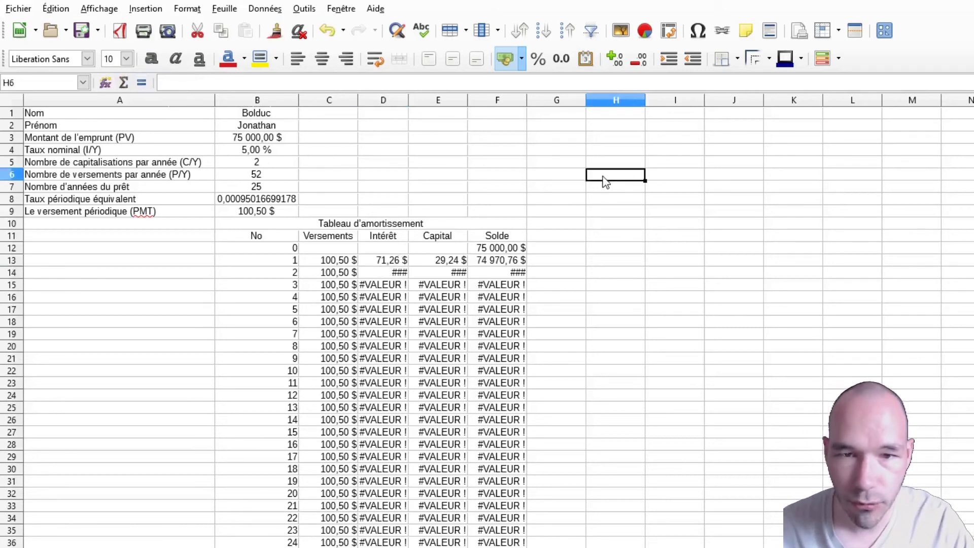
Fill the corrected interest formula from cell D13 down to D1312
{"action": "left_click", "coordinate": [382, 261]}
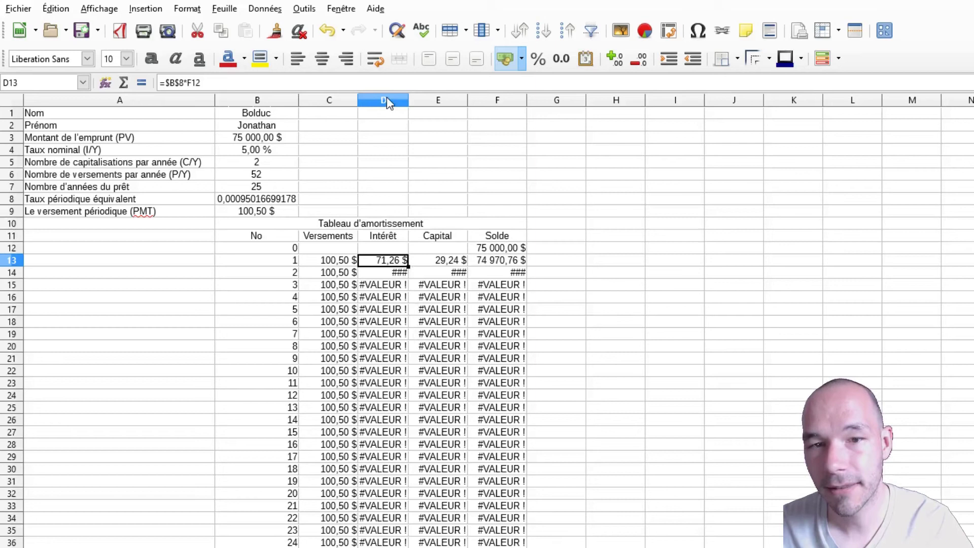
{"action": "left_click_drag", "start_coordinate": [409, 266], "coordinate": [409, 545]}
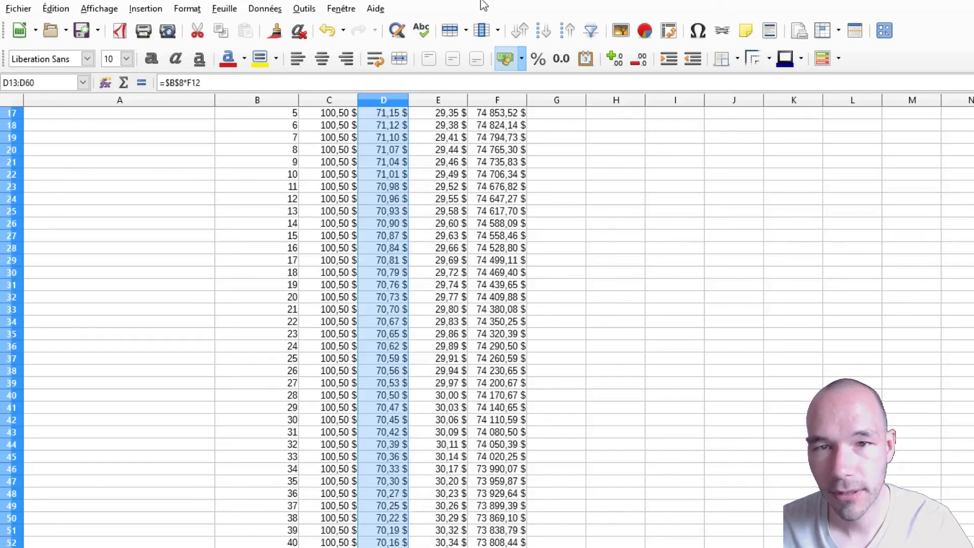
{"action": "scroll", "coordinate": [487, 324], "scroll_direction": "down", "scroll_amount": 5}
{"action": "left_click_drag", "start_coordinate": [401, 545], "coordinate": [401, 546]}
{"action": "left_click_drag", "start_coordinate": [413, 104], "coordinate": [405, 228]}
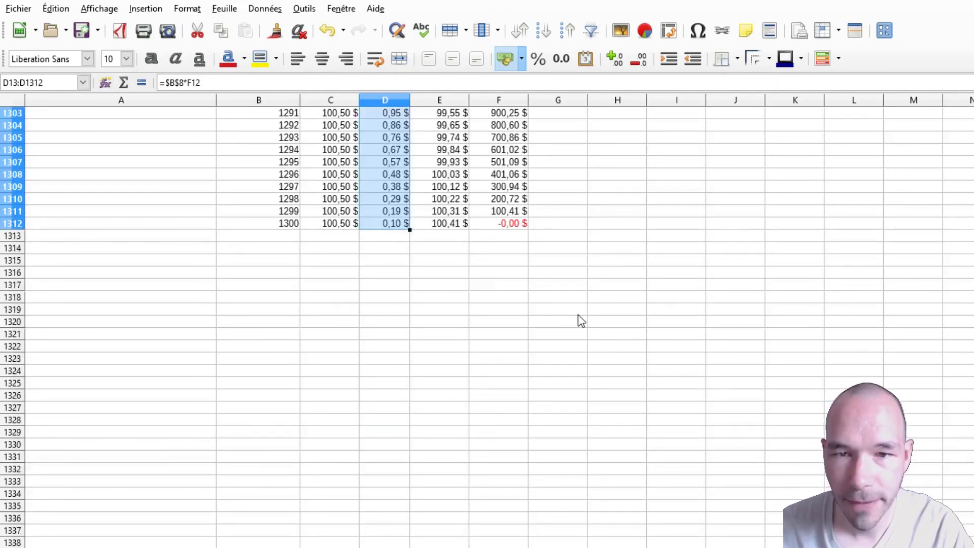
Examine the last payments, the final balance formula in F1312 and the periodic payment formula in B9
{"action": "scroll", "coordinate": [581, 318], "scroll_direction": "up", "scroll_amount": 9}
{"action": "scroll", "coordinate": [801, 363], "scroll_direction": "up", "scroll_amount": 6}
{"action": "scroll", "coordinate": [801, 364], "scroll_direction": "down", "scroll_amount": 7}
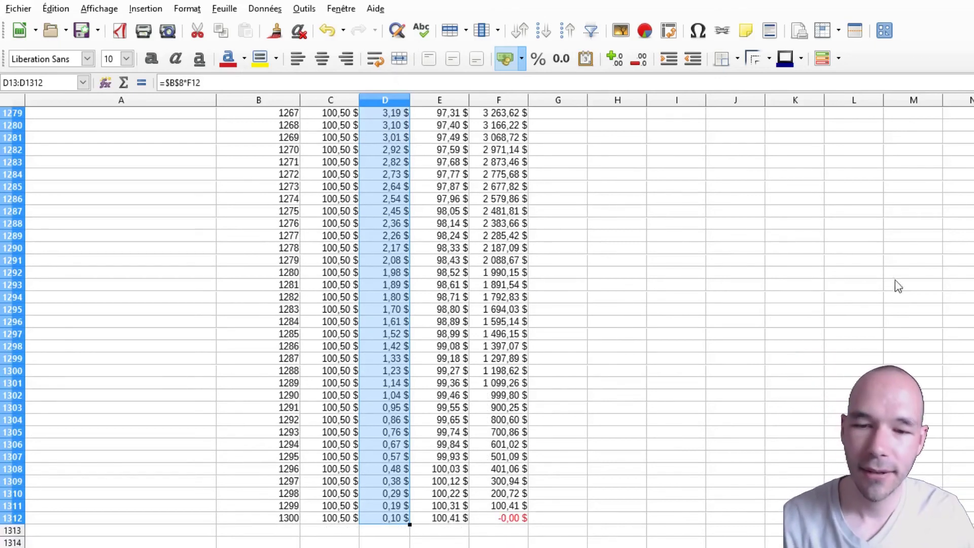
{"action": "left_click", "coordinate": [510, 519]}
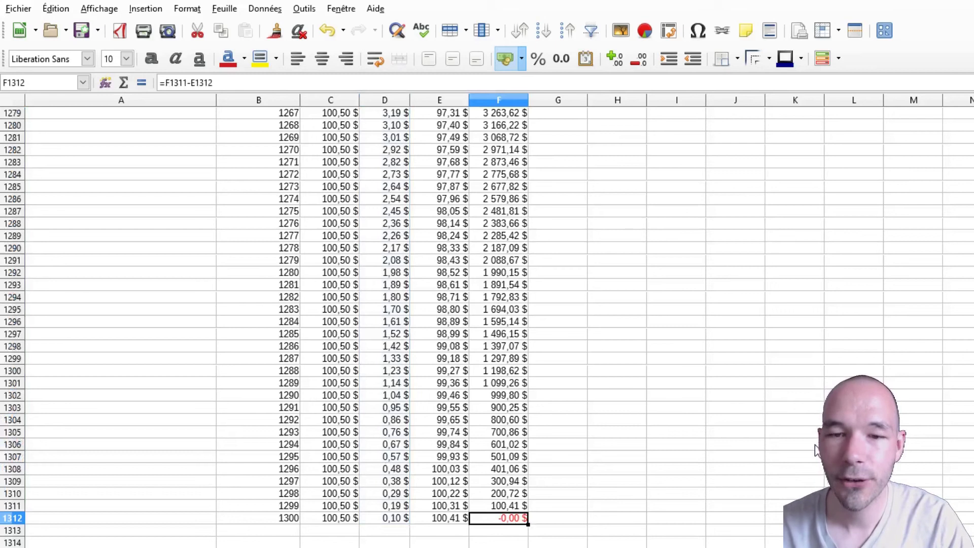
{"action": "left_click", "coordinate": [617, 542]}
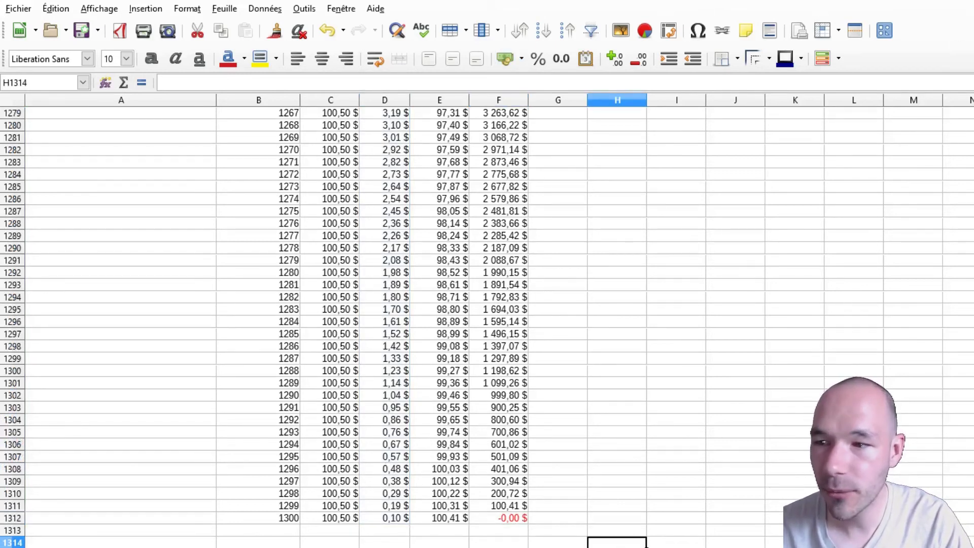
{"action": "scroll", "coordinate": [487, 325], "scroll_direction": "up", "scroll_amount": 20}
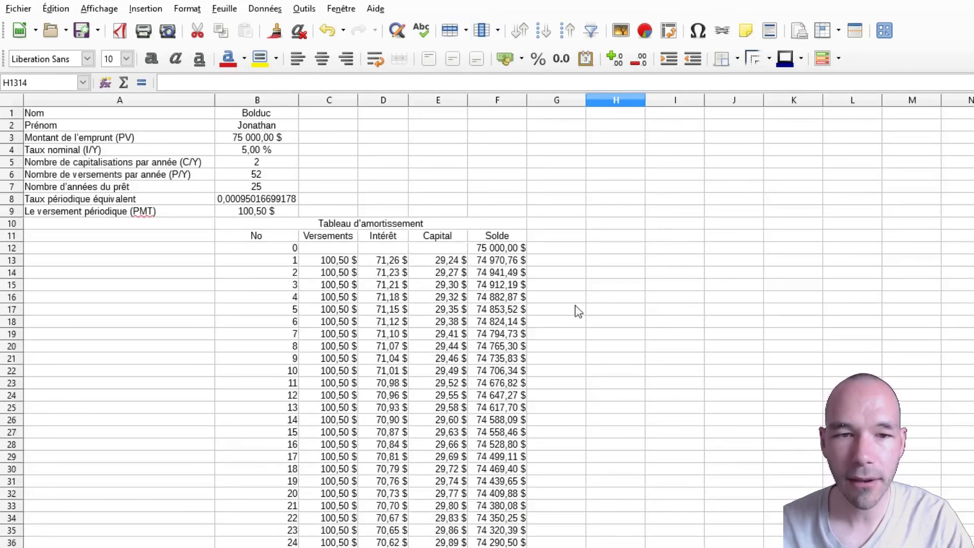
{"action": "left_click", "coordinate": [262, 214]}
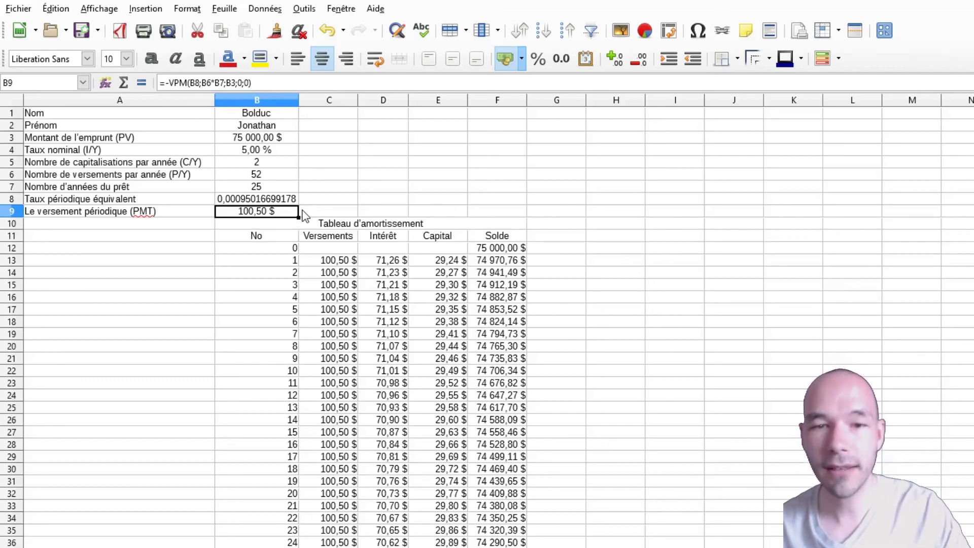
{"action": "left_click", "coordinate": [655, 227]}
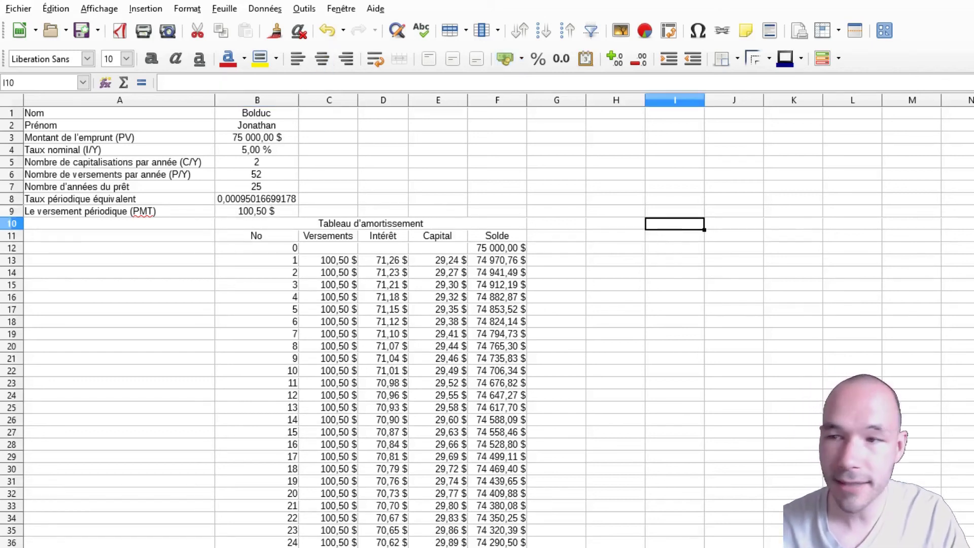
Enter the label "Total des intérêts" in cell G3 and widen column G to fit it
{"action": "double_click", "coordinate": [561, 134]}
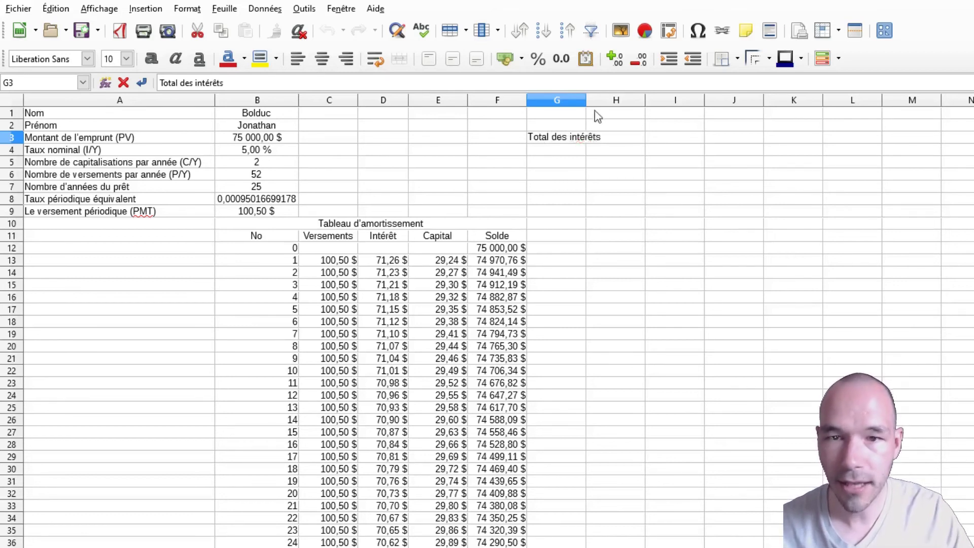
{"action": "left_click", "coordinate": [671, 178]}
{"action": "left_click_drag", "start_coordinate": [587, 99], "coordinate": [631, 99]}
Total the interest column in cell H3 with the formula =somme(D13:D1312)
{"action": "double_click", "coordinate": [668, 137]}
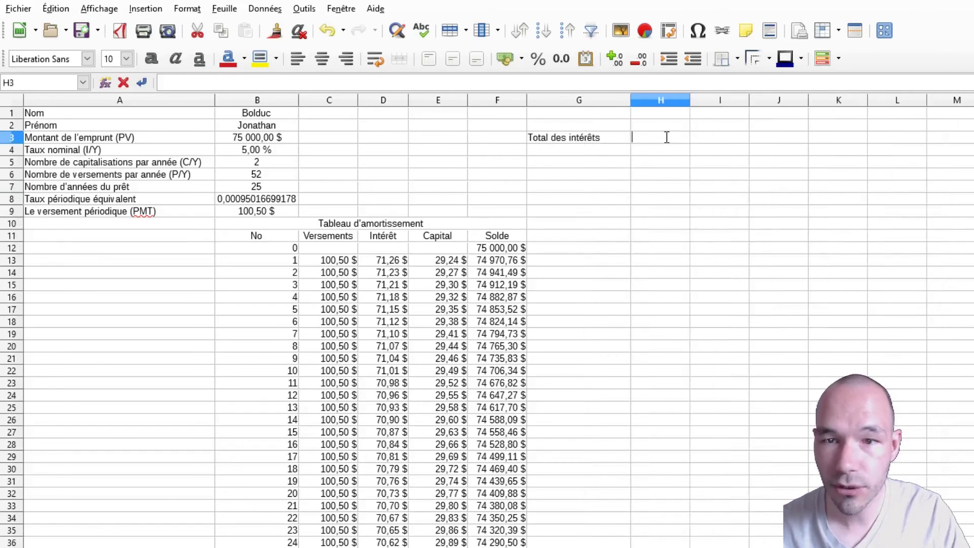
{"action": "type", "text": "="}
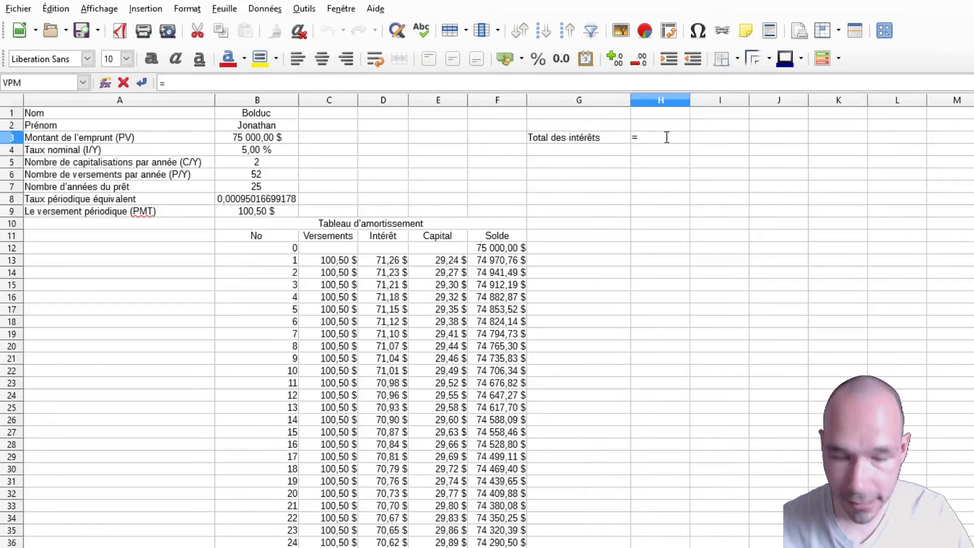
{"action": "type", "text": "somme("}
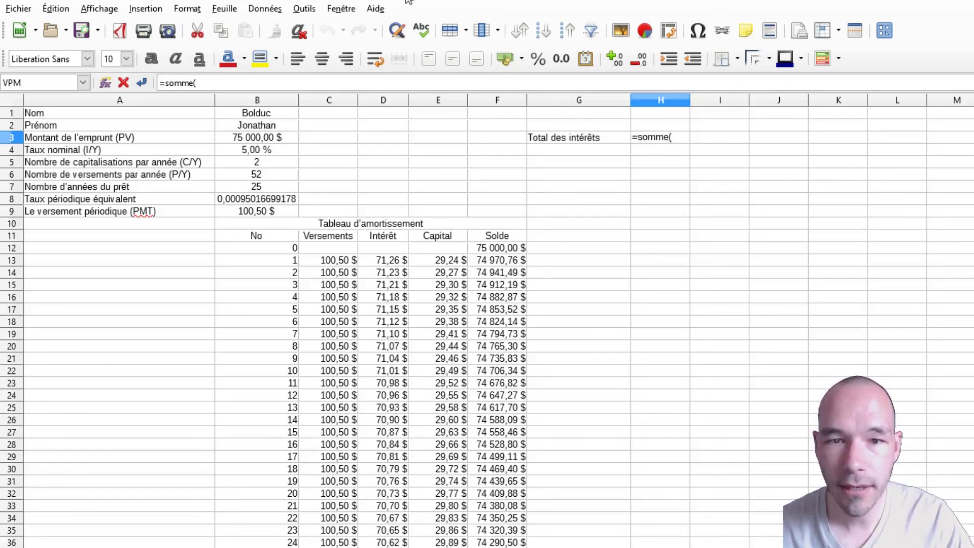
{"action": "left_click", "coordinate": [386, 263]}
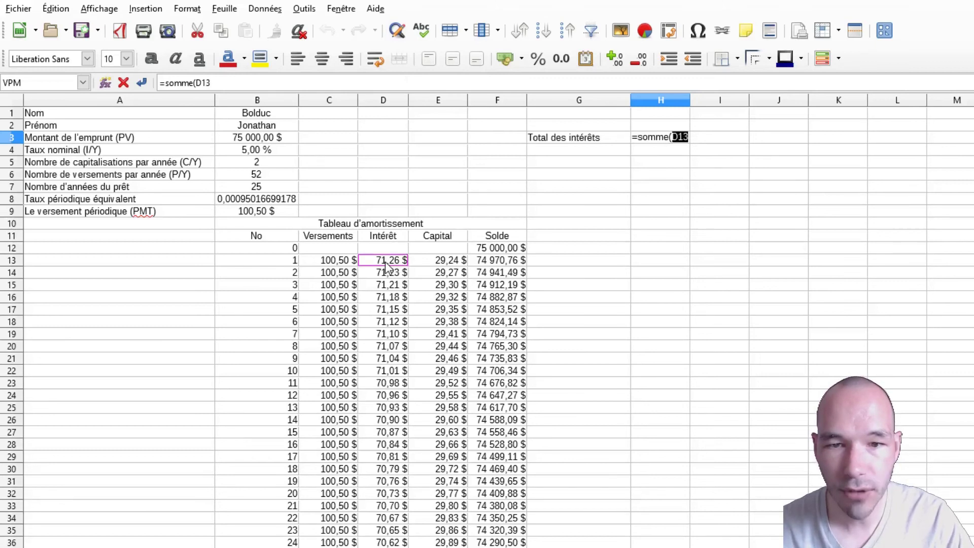
{"action": "left_click_drag", "start_coordinate": [386, 263], "coordinate": [378, 364]}
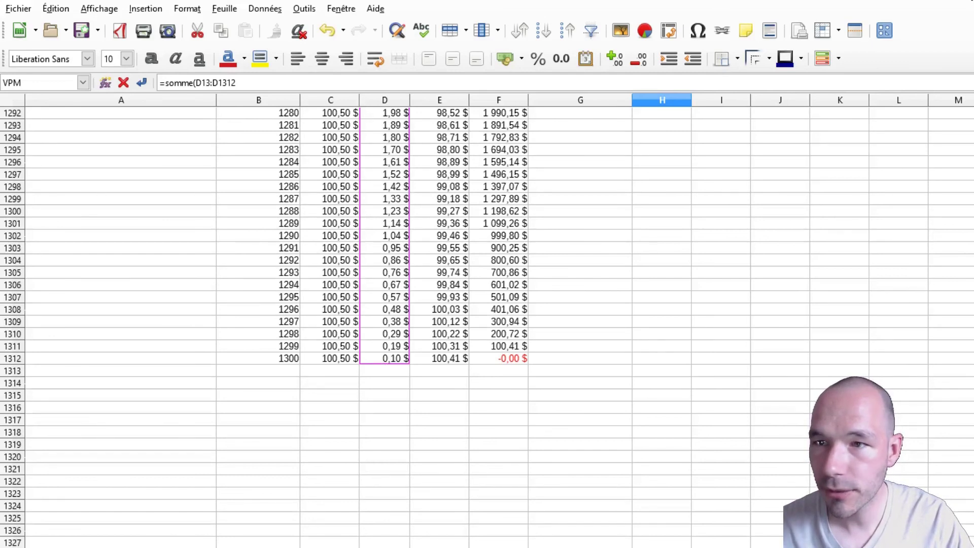
{"action": "scroll", "coordinate": [487, 325], "scroll_direction": "up", "scroll_amount": 20}
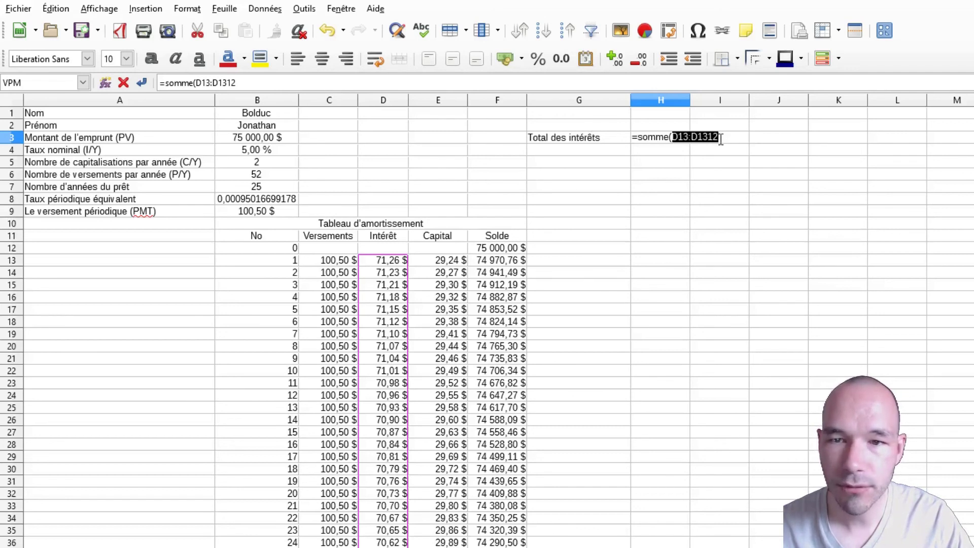
{"action": "key", "text": "Return"}
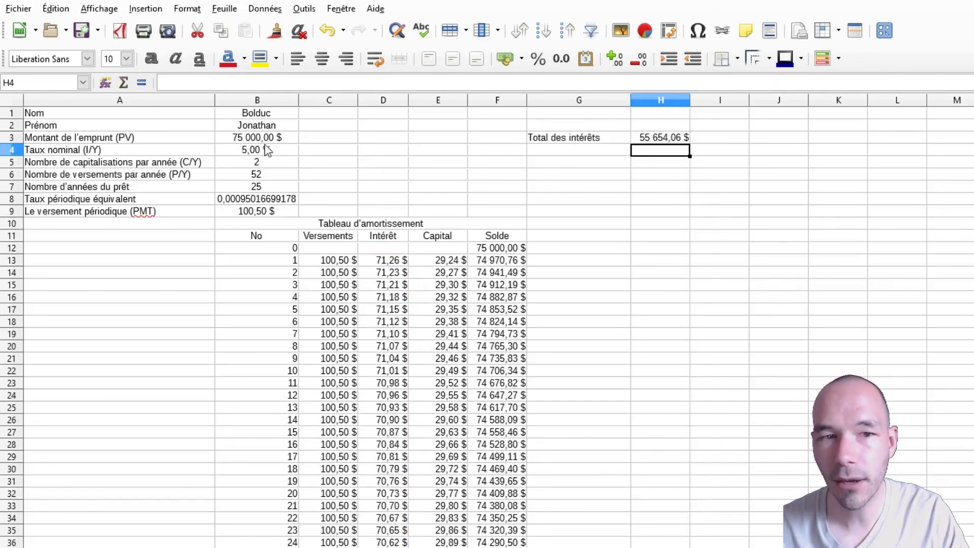
Enter the label "Total du capital" in cell G4 and start the sum with "somme(" in cell H4
{"action": "double_click", "coordinate": [577, 150]}
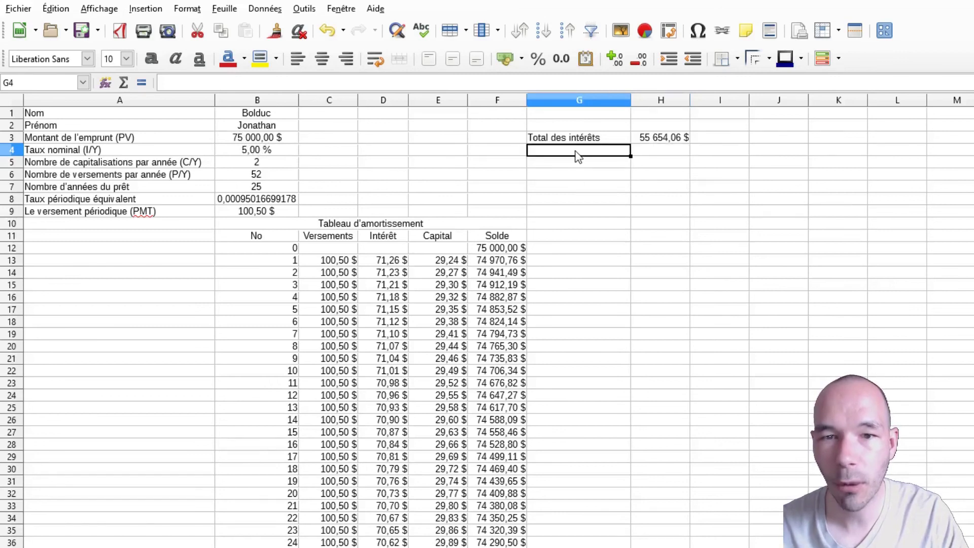
{"action": "type", "text": "Total du capital"}
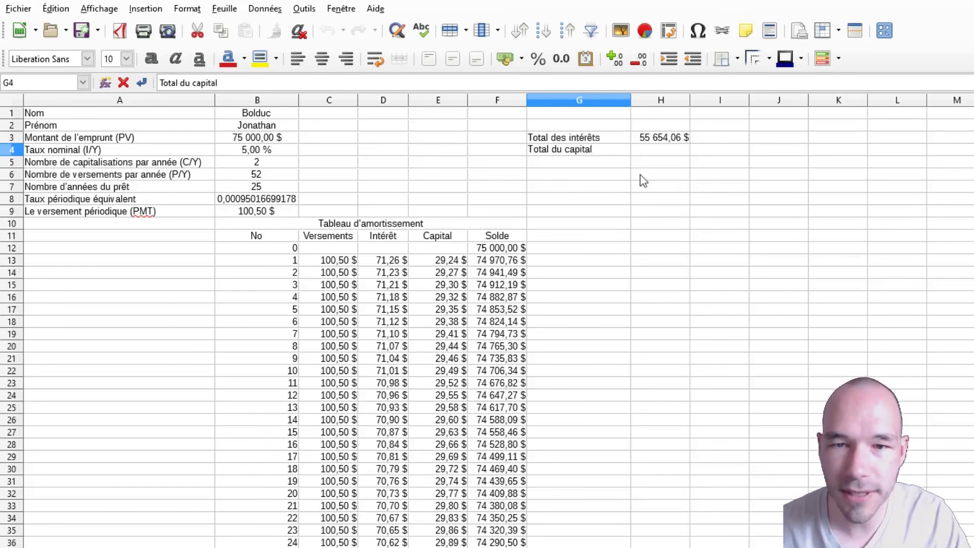
{"action": "double_click", "coordinate": [653, 147]}
{"action": "type", "text": "somme("}
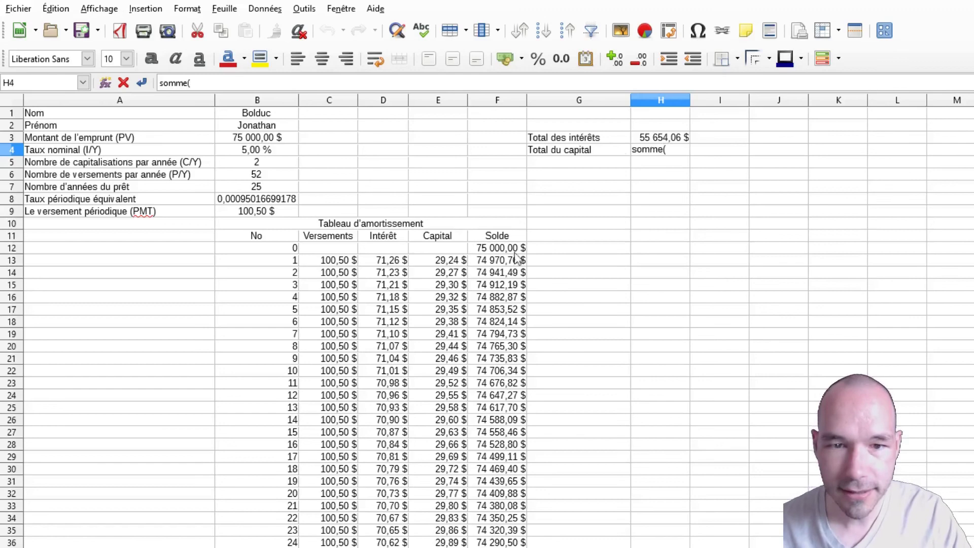
{"action": "left_click_drag", "start_coordinate": [441, 261], "coordinate": [441, 408]}
{"action": "left_click_drag", "start_coordinate": [440, 547], "coordinate": [445, 155]}
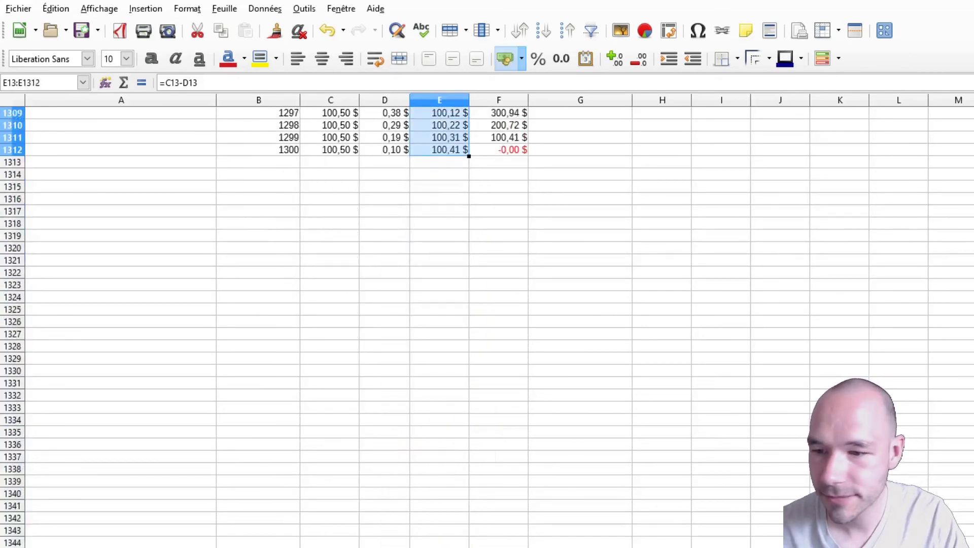
{"action": "left_click_drag", "start_coordinate": [973, 528], "coordinate": [973, 109]}
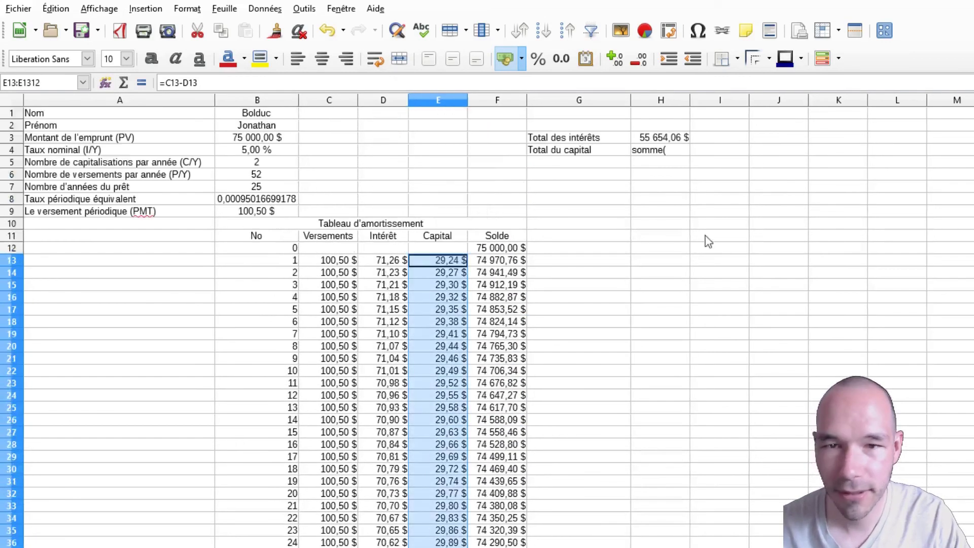
Add the missing equals sign in cell H4 and complete the formula as =somme(E13:E1312) to total the capital column
{"action": "left_click", "coordinate": [669, 151]}
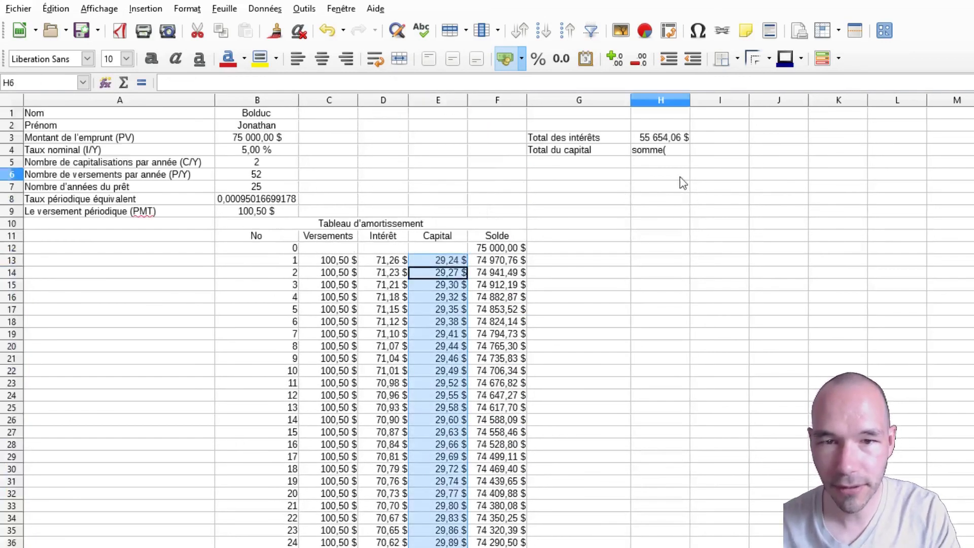
{"action": "left_click", "coordinate": [215, 88]}
{"action": "left_click", "coordinate": [161, 84]}
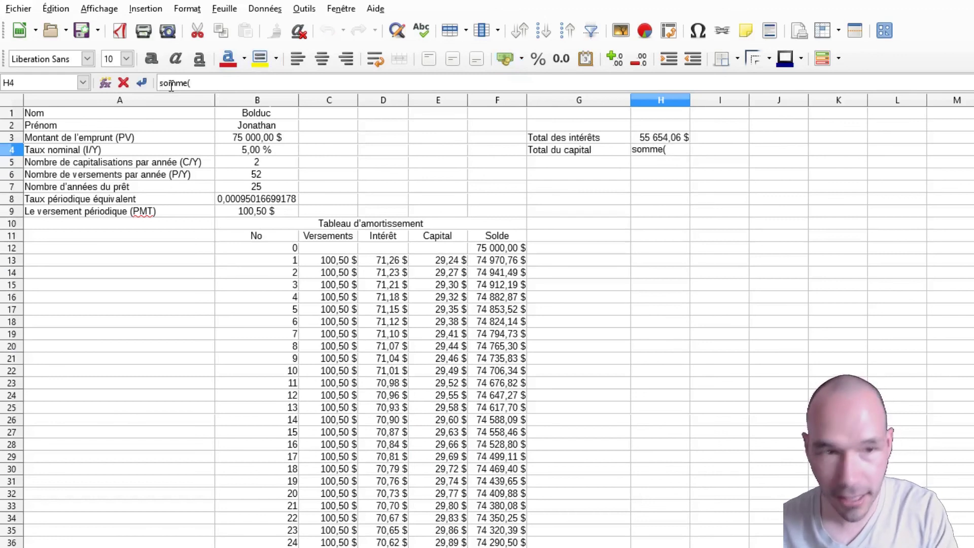
{"action": "type", "text": "="}
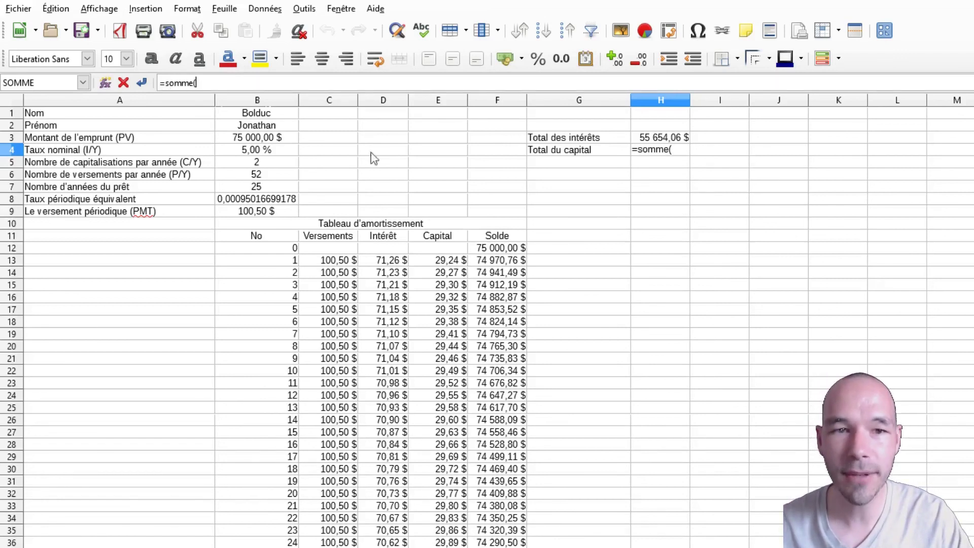
{"action": "left_click_drag", "start_coordinate": [444, 266], "coordinate": [444, 373]}
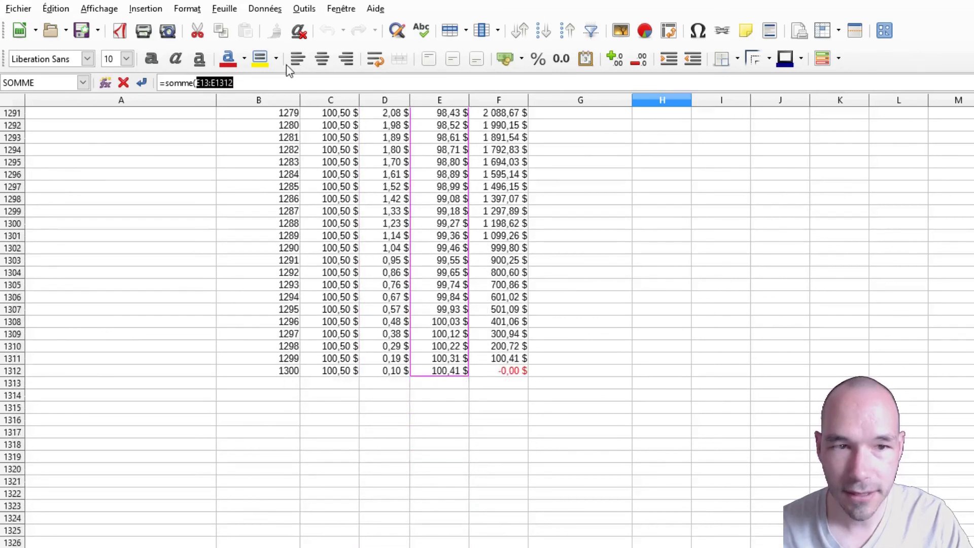
{"action": "key", "text": "Return"}
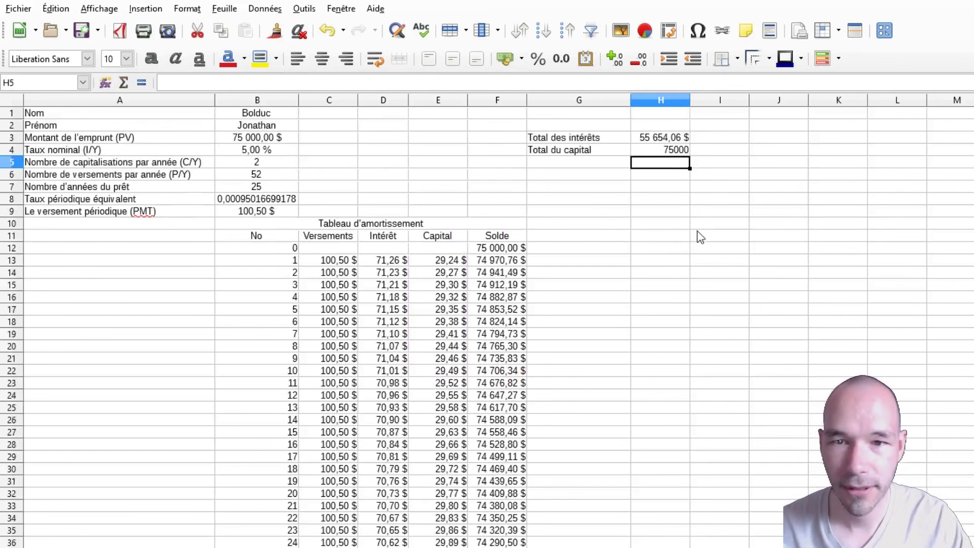